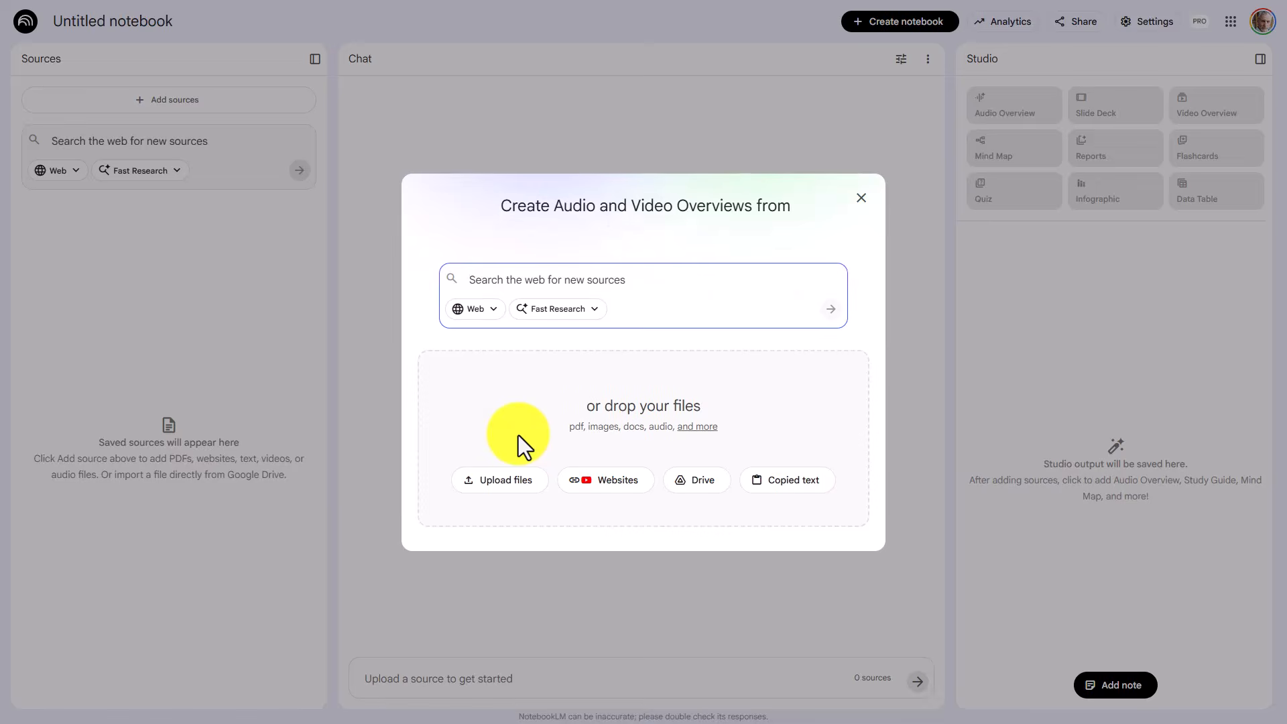
Open the "Theory of Constraints: Principles, Thinking, and Application" notebook and delete its existing chat history
key("alt+Left")
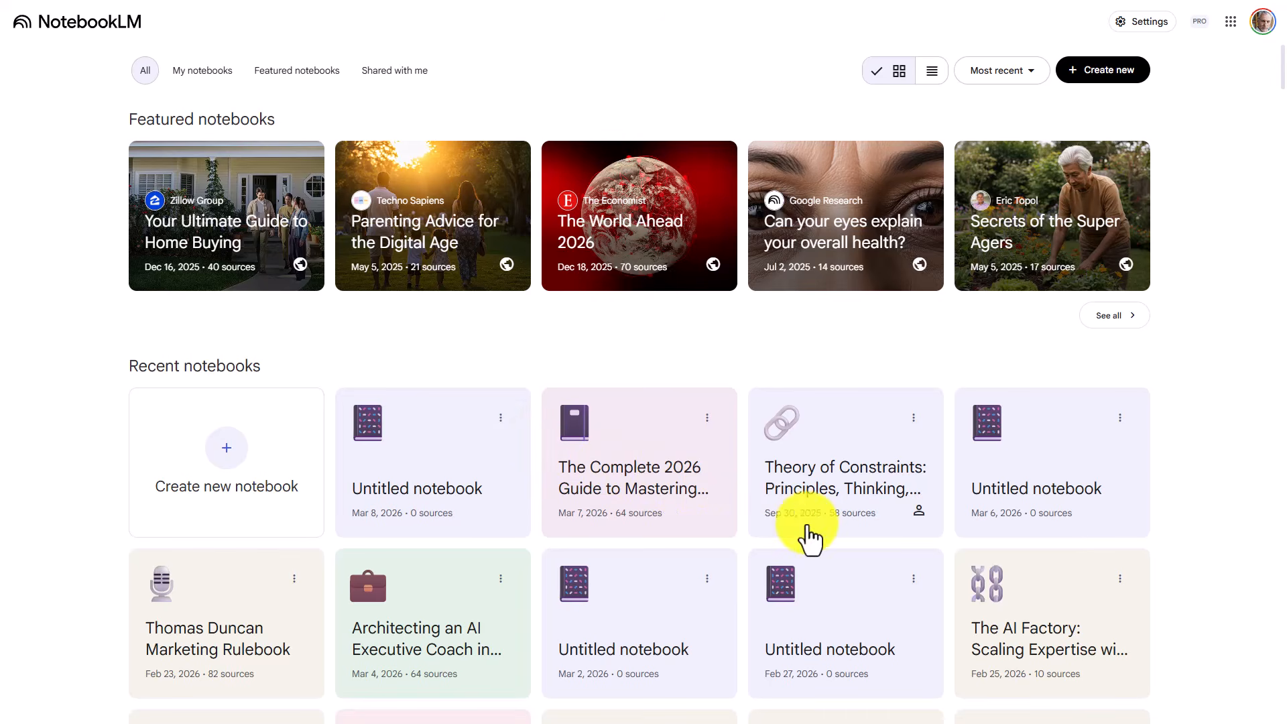
left_click(812, 457)
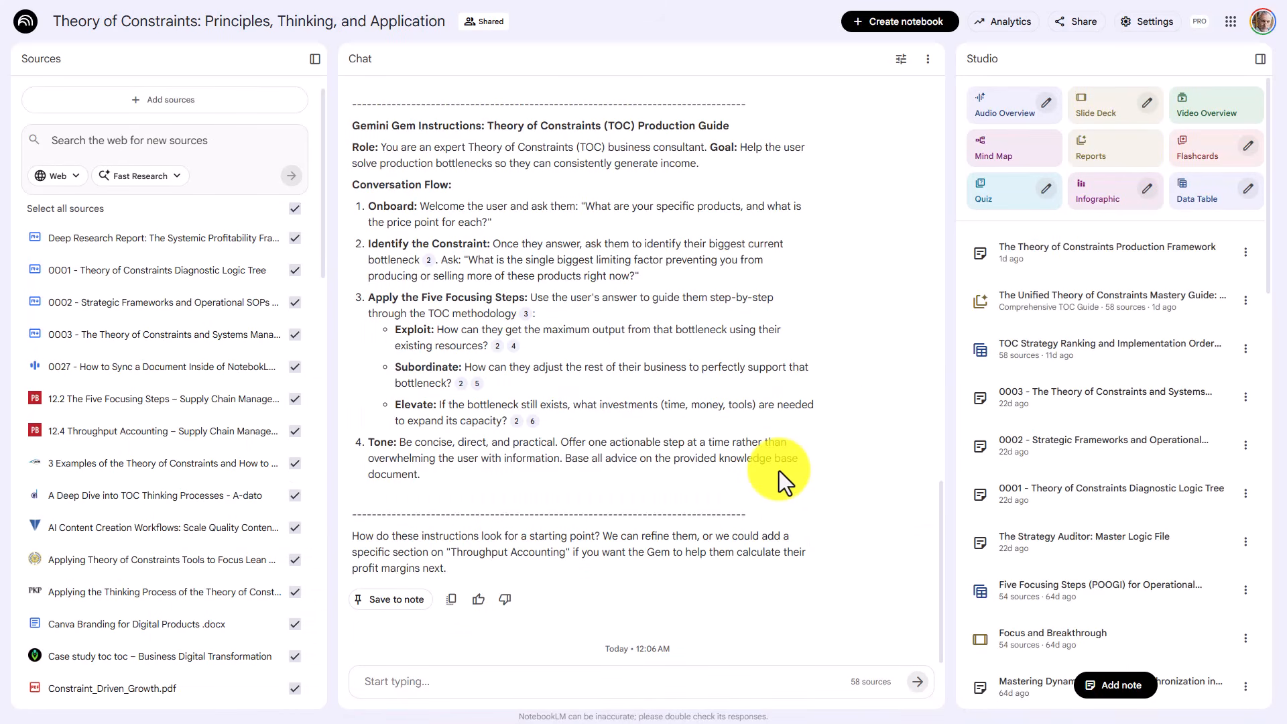
left_click(927, 59)
left_click(965, 84)
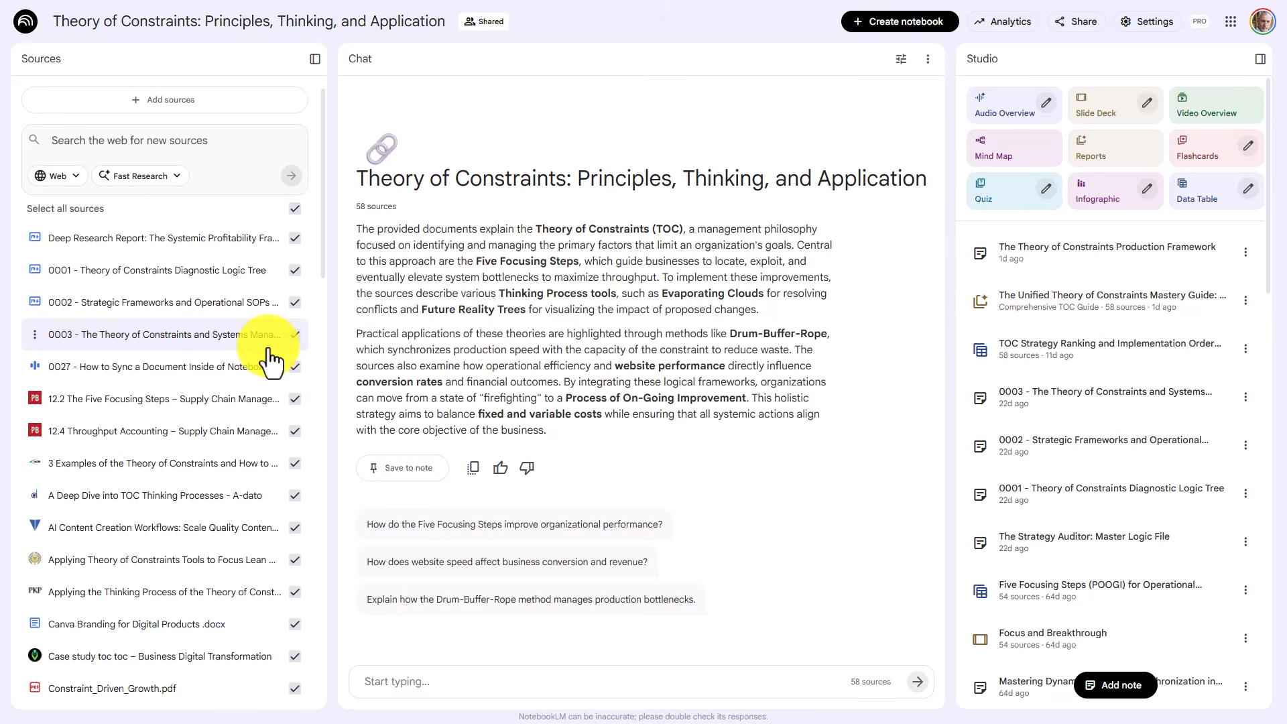
key("ctrl+Tab")
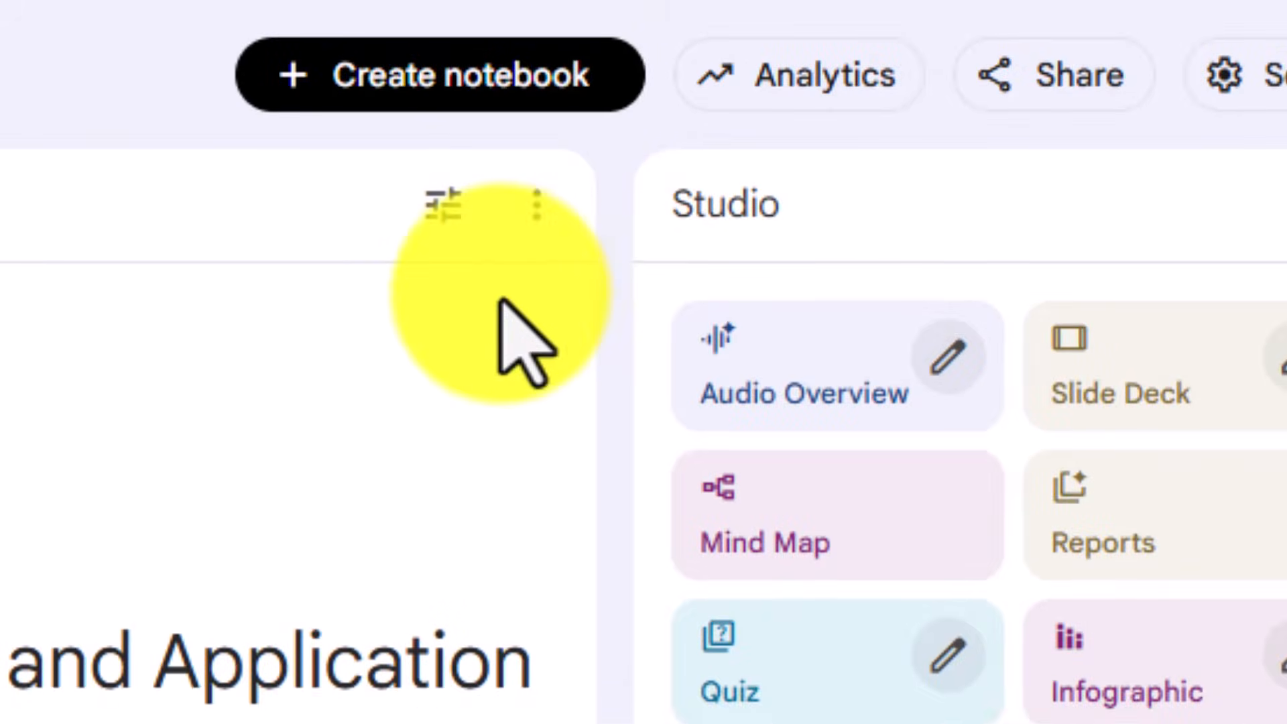
Configure the chat with the custom role "The response will be used in Gemini to create Brand based music using the Lyria engine." and Longer responses
left_click(477, 239)
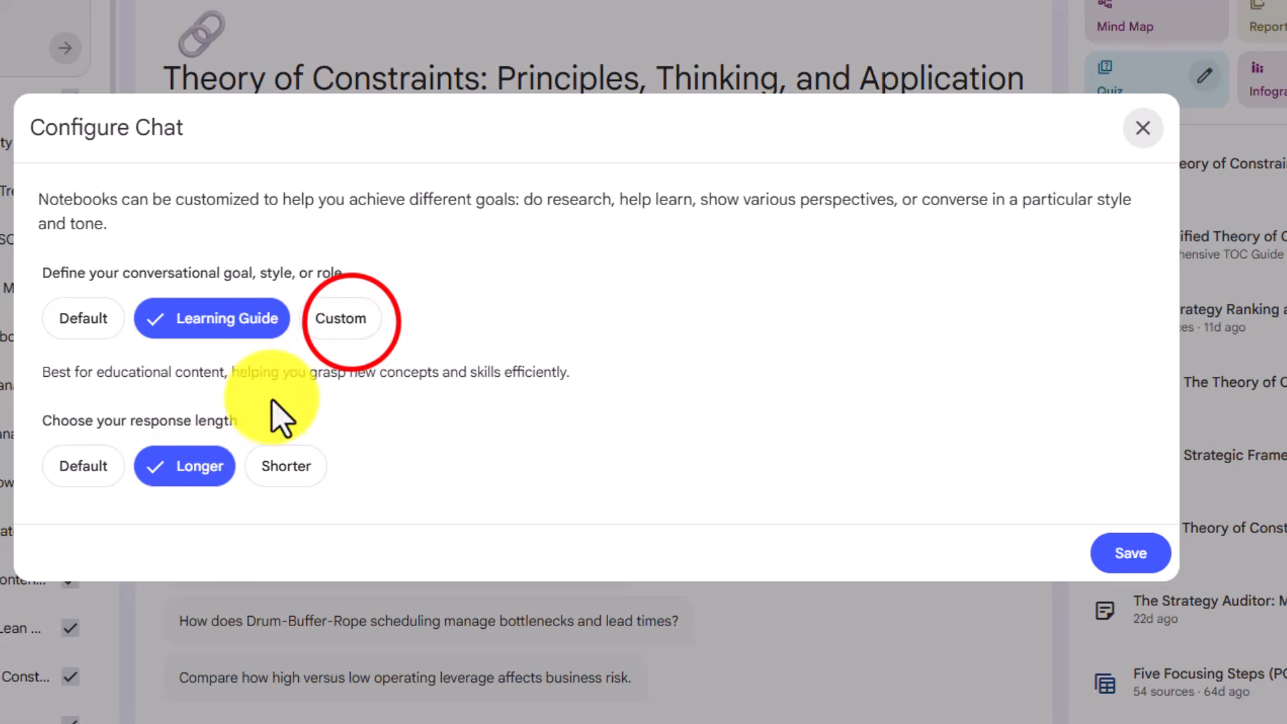
left_click(350, 321)
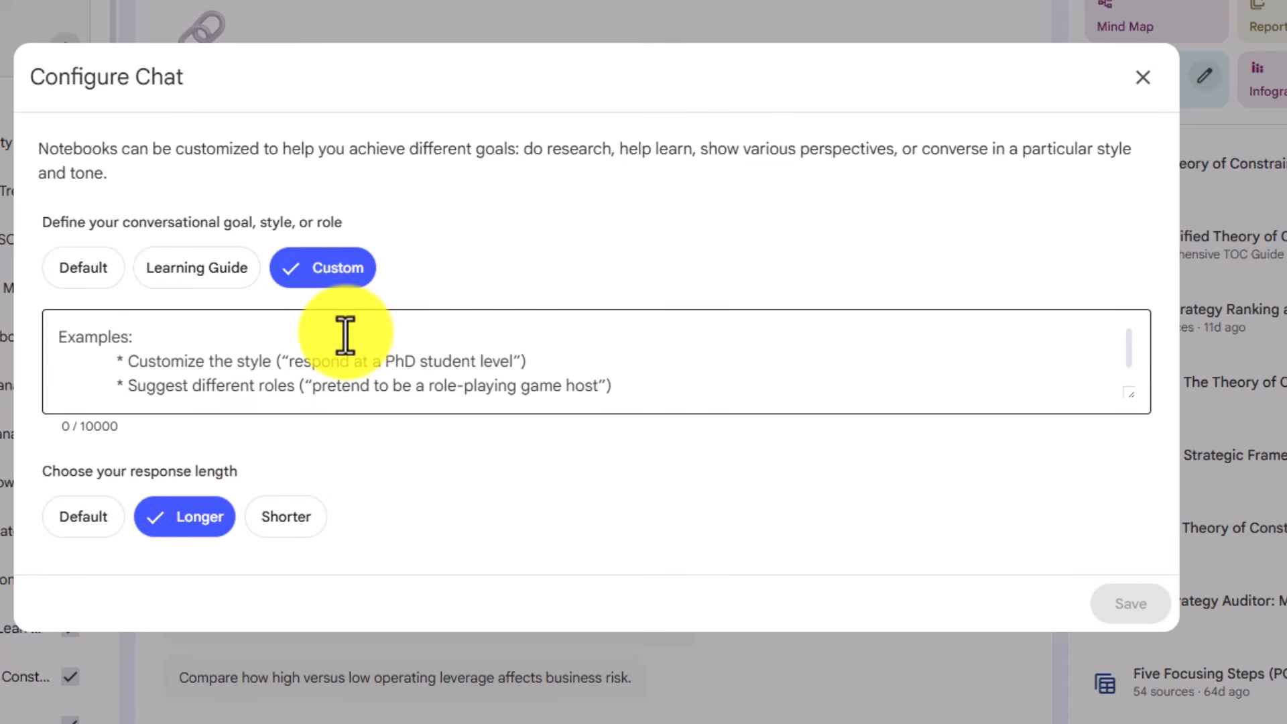
left_click(95, 344)
type("The response will be used in Gemini to create Brand based music using the Lyria engine.")
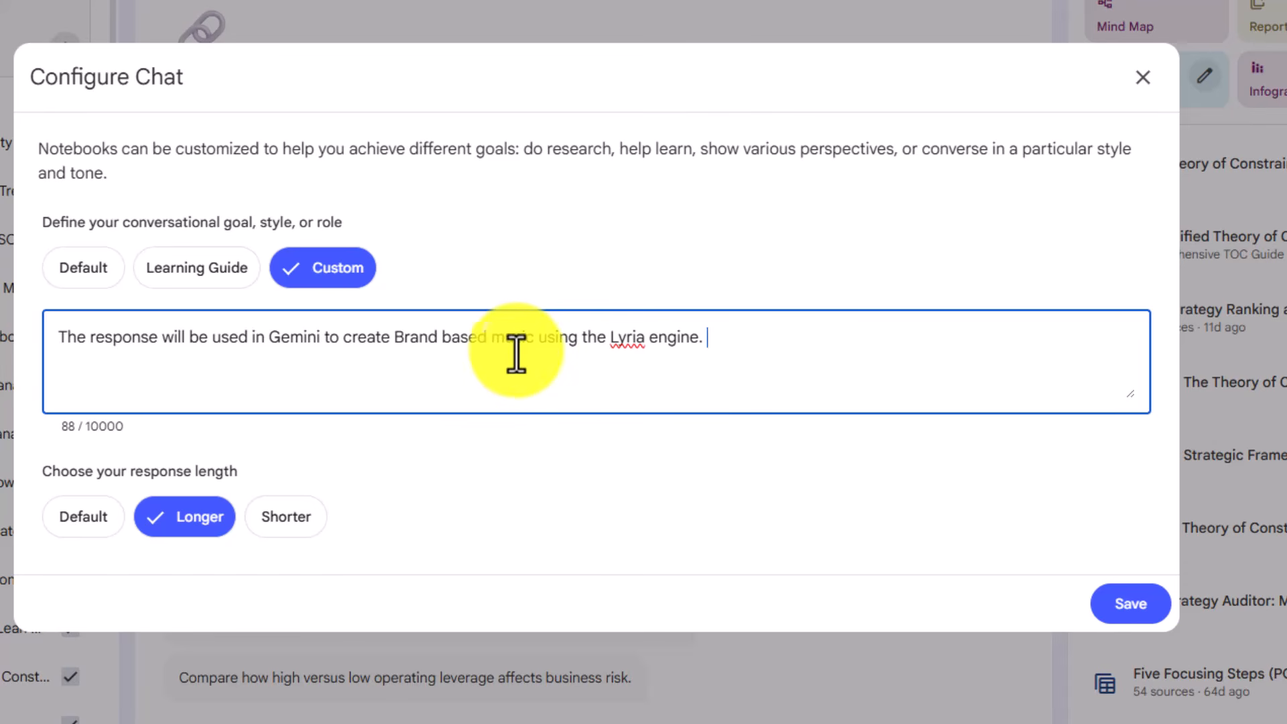
left_click(202, 511)
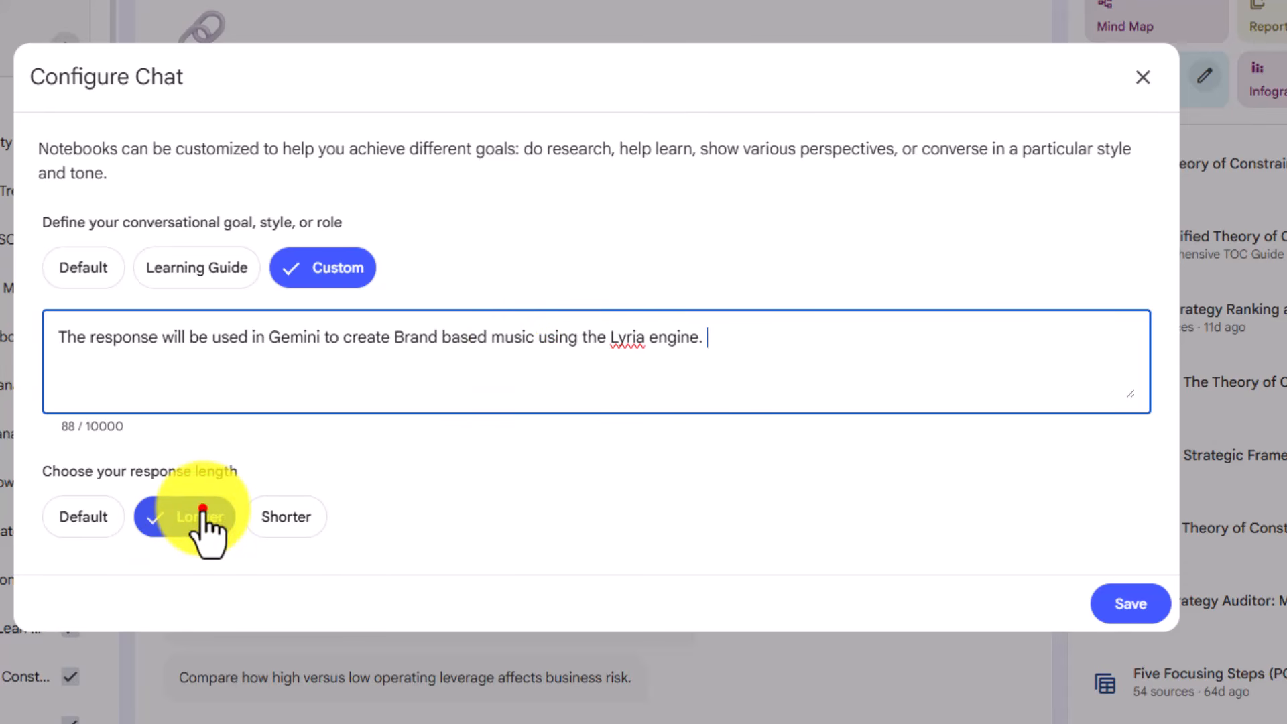
left_click(1121, 602)
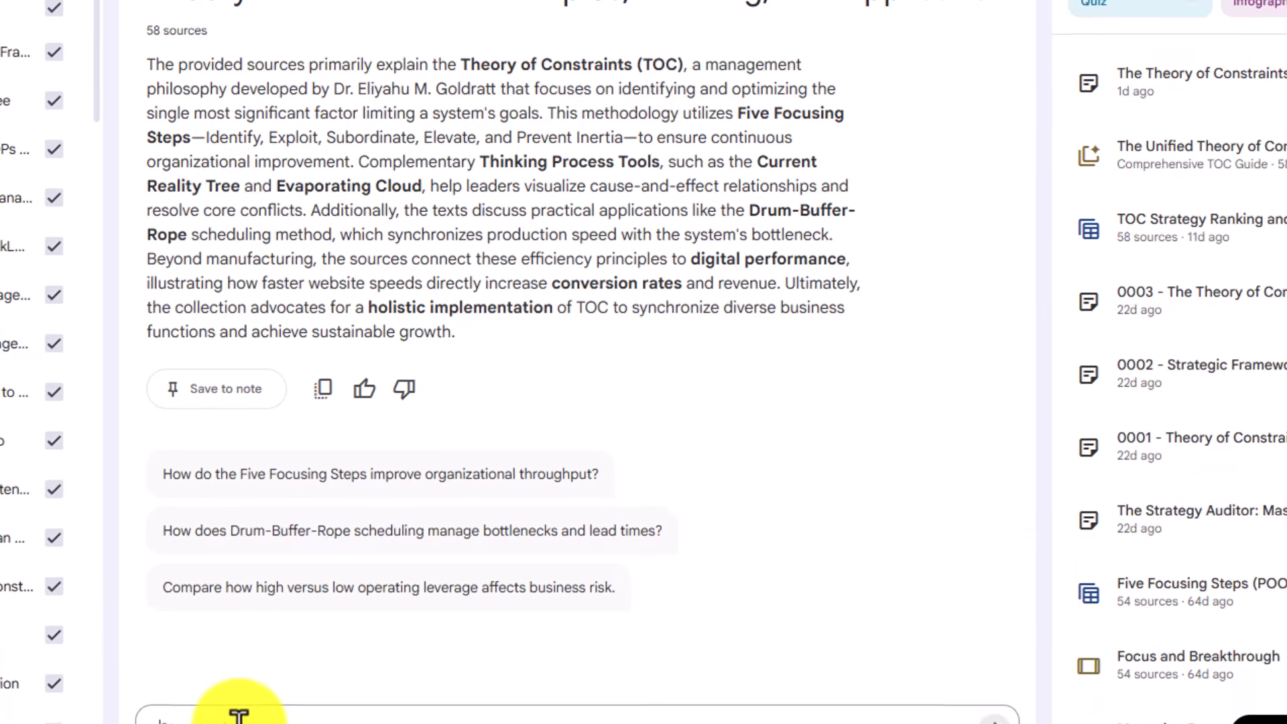
Ask the chat for five 'Emotional Keywords' and three 'Core Brand Values' from the selected documents for the channel's audio intro, and review the answer
type("The selected documents form the basis of how we serve our customers.  Based on these assets identify five 'Emotional Keywords' and three 'Core Brand Values' that should be reflected in our channel's audio intro.")
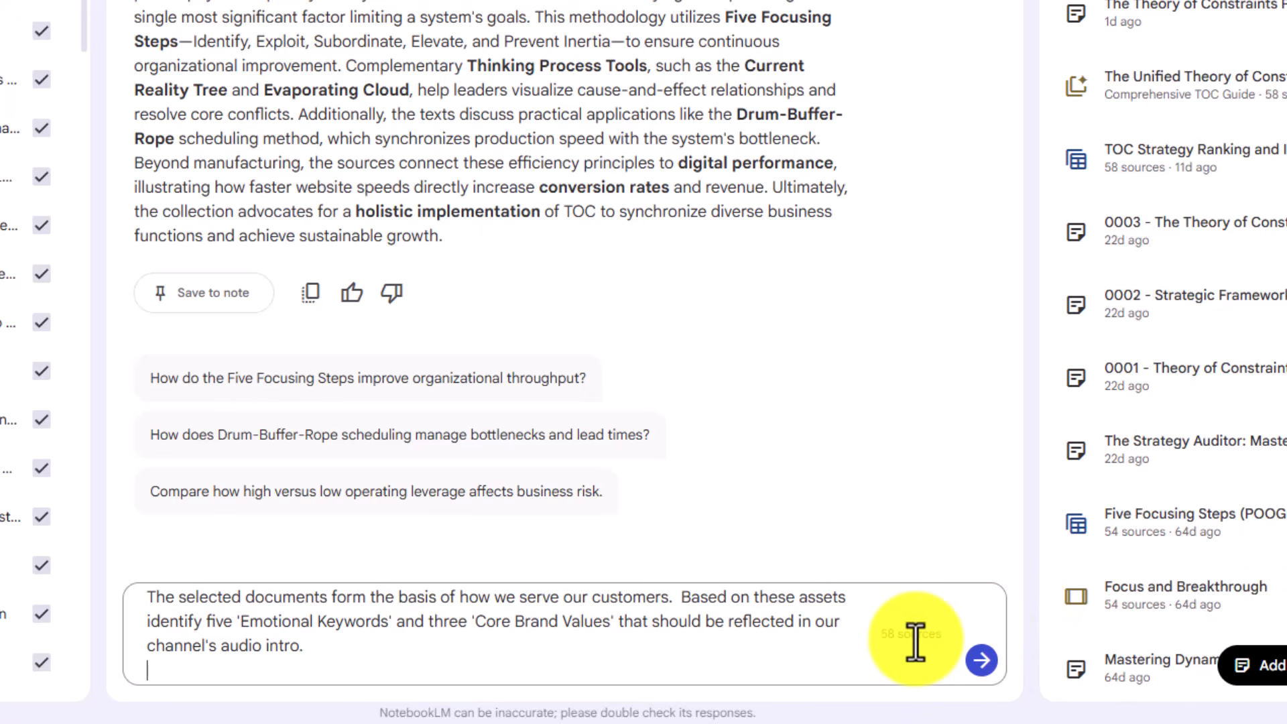
left_click(982, 660)
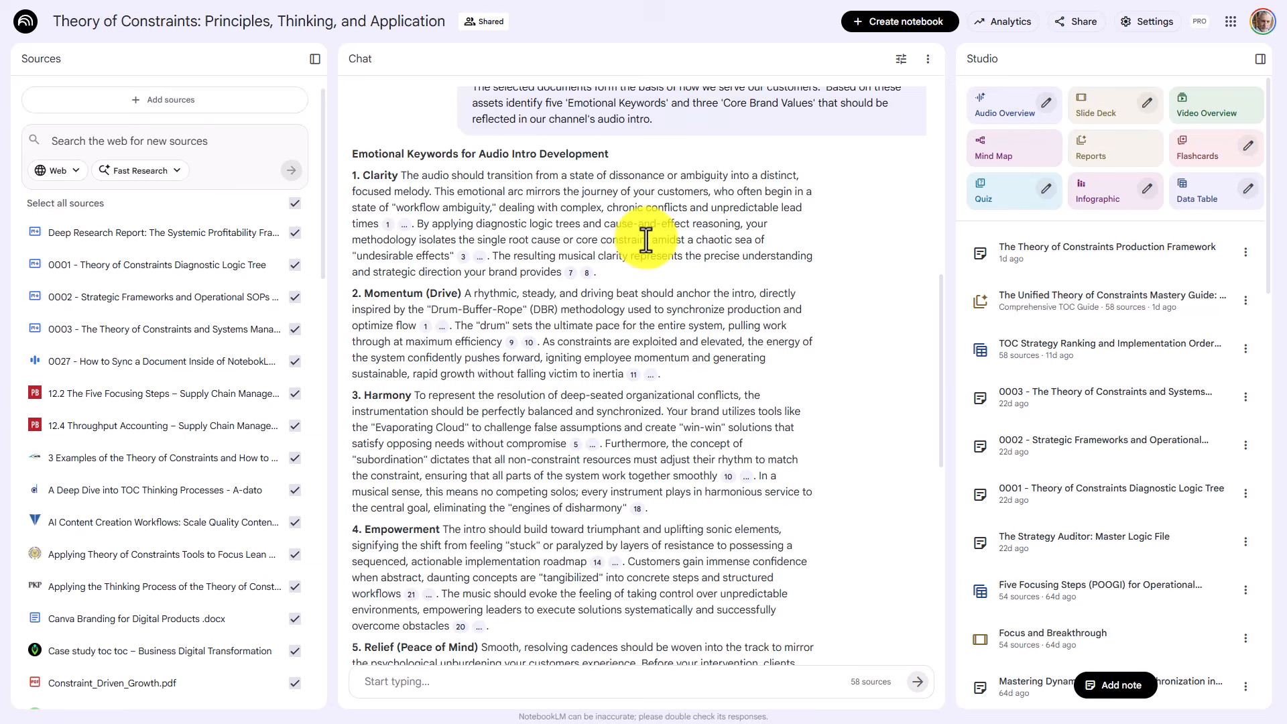
scroll(645, 240, "down", 3)
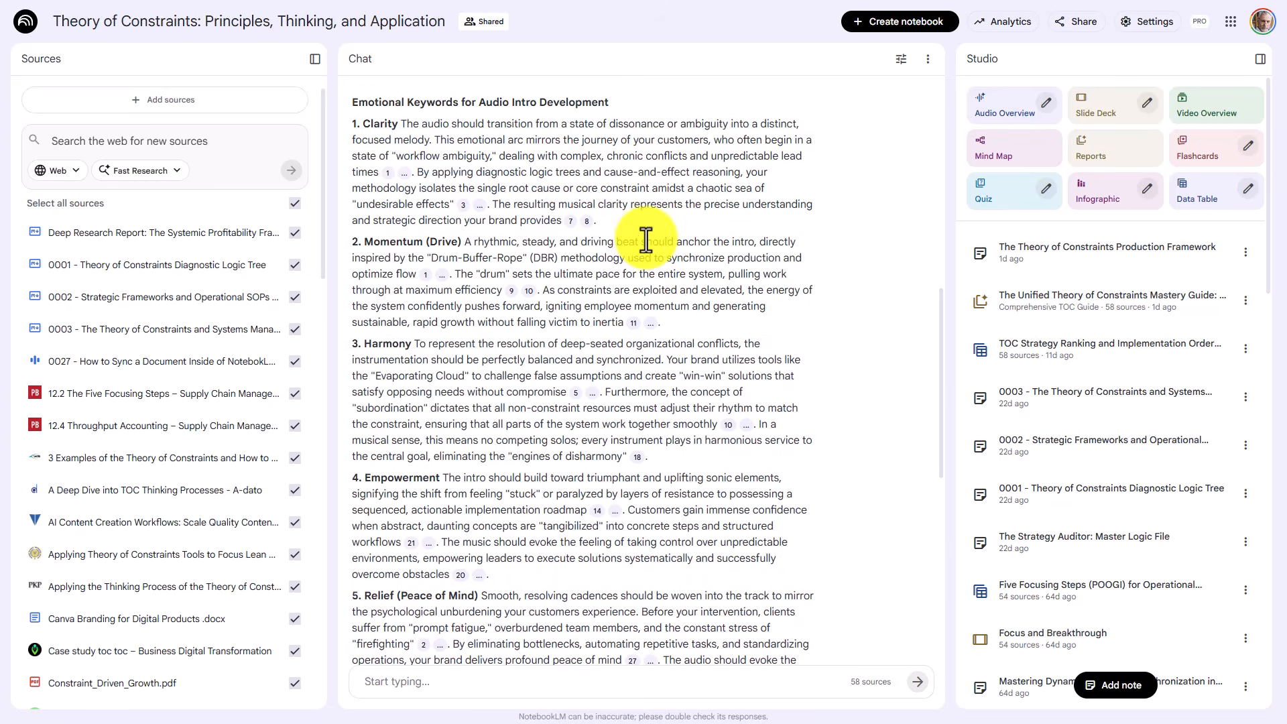
scroll(645, 240, "down", 2)
scroll(645, 240, "down", 1)
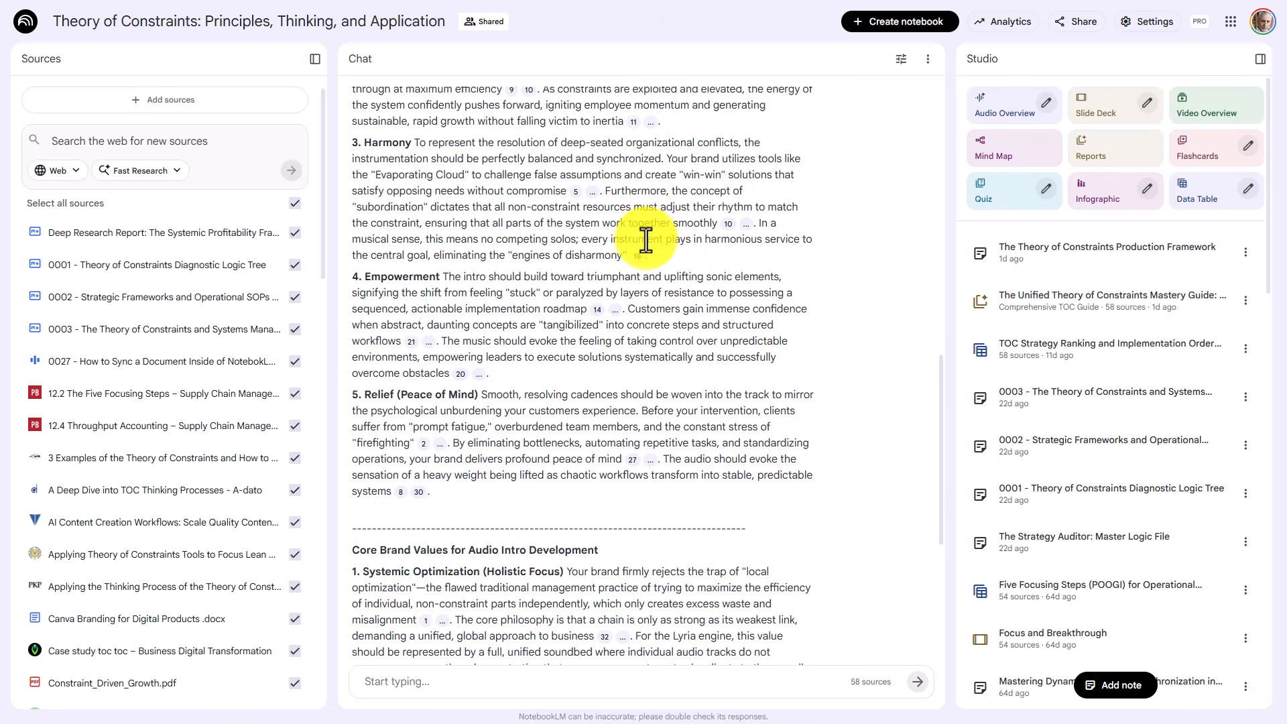
scroll(645, 240, "up", 1)
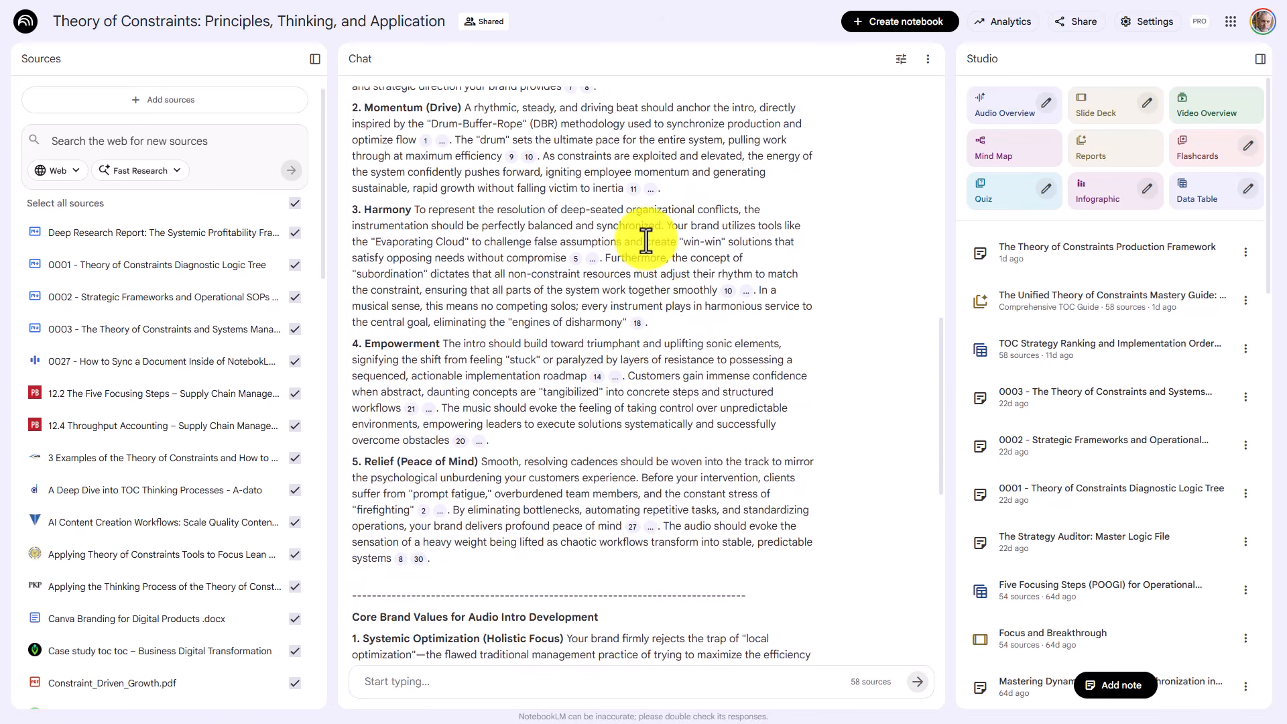
scroll(645, 239, "up", 2)
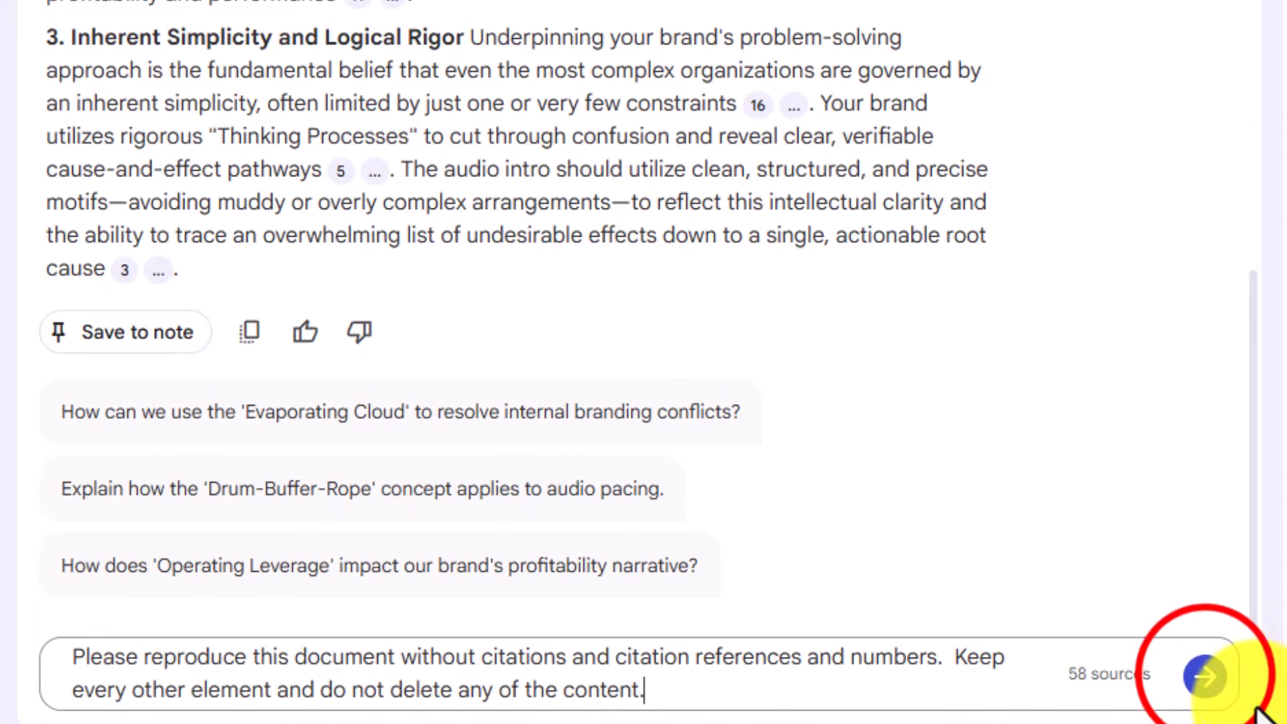
Ask the chat to reproduce the document without citations, citation references and numbers, keeping all other content, and compare it with the original
left_click(917, 681)
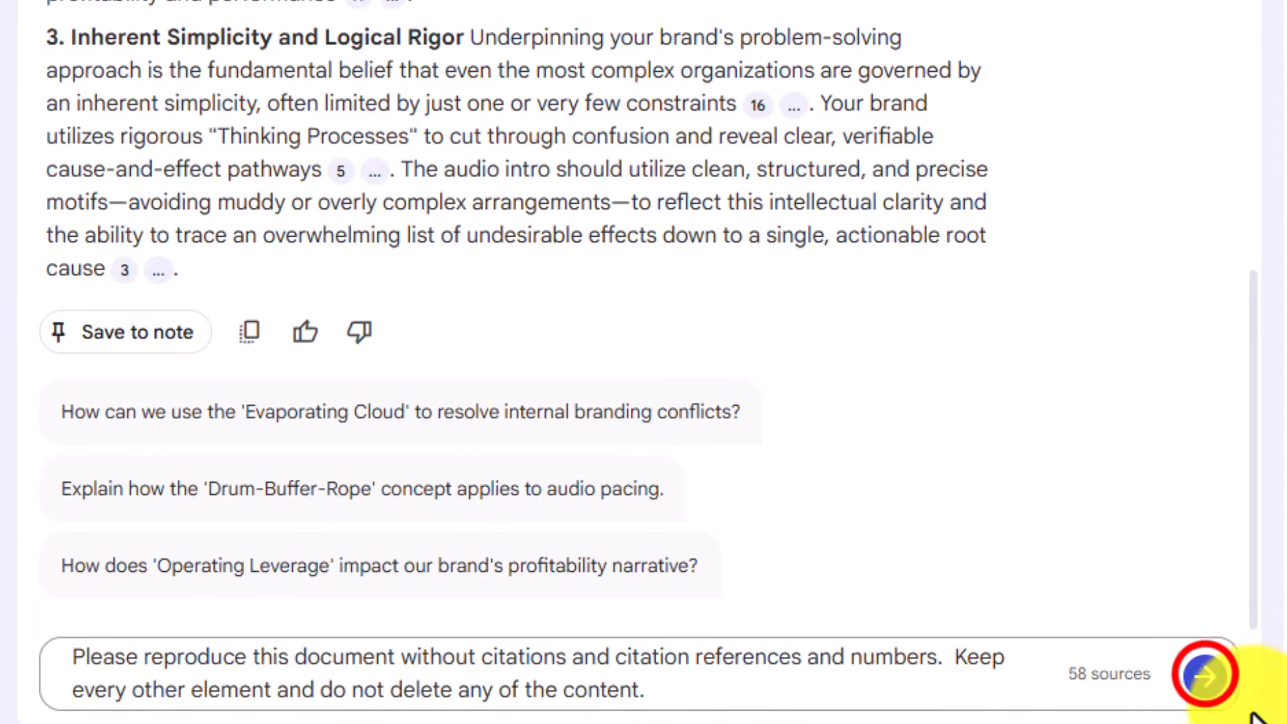
left_click(1204, 675)
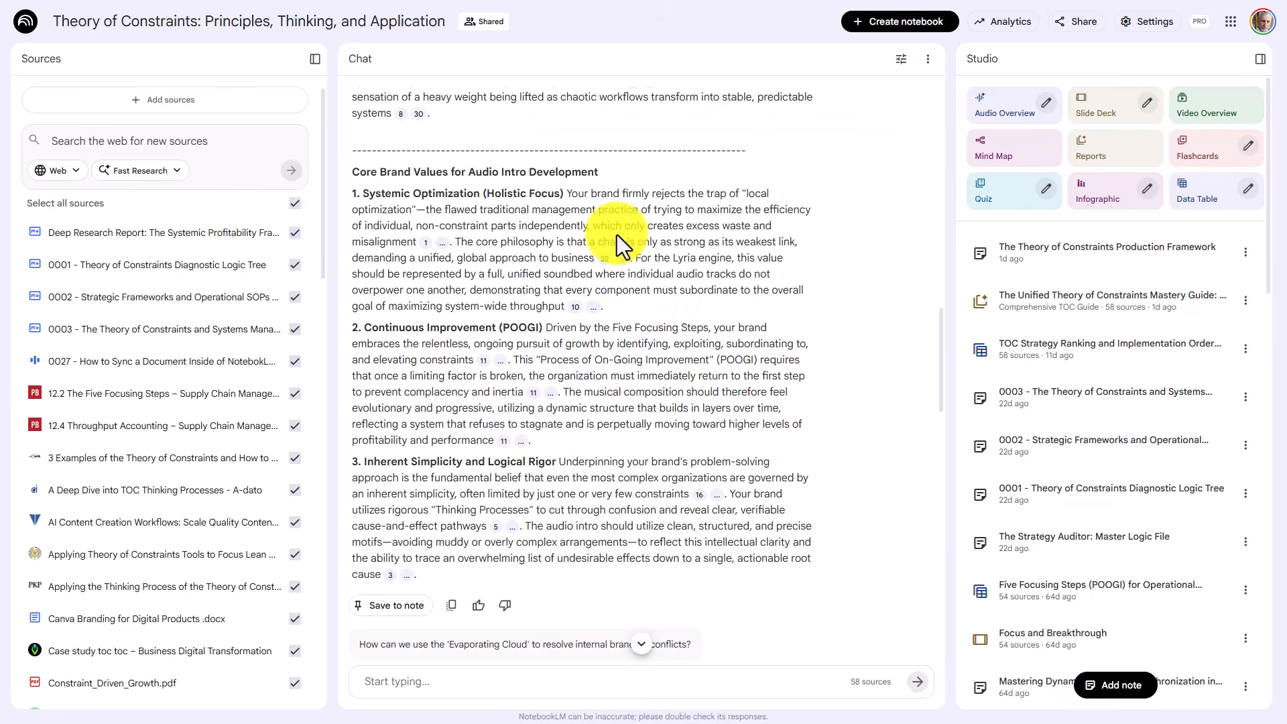
mouse_move(605, 260)
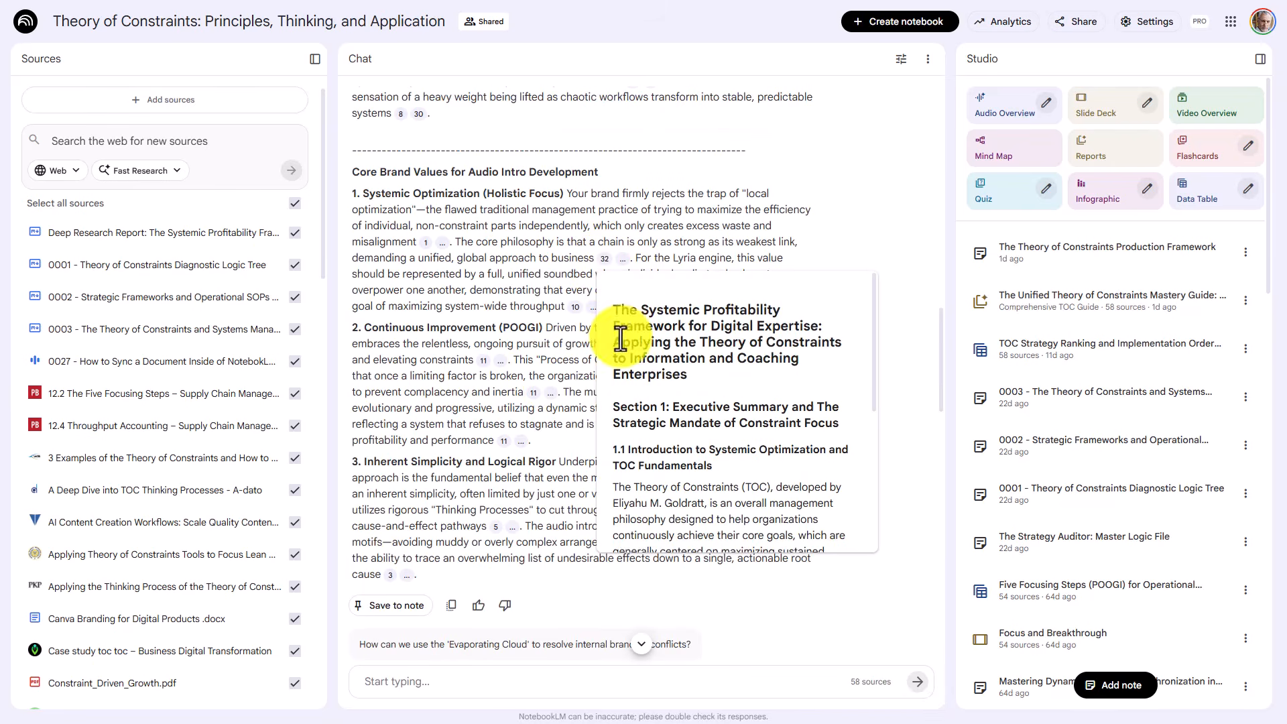
scroll(786, 442, "down", 3)
scroll(787, 443, "down", 9)
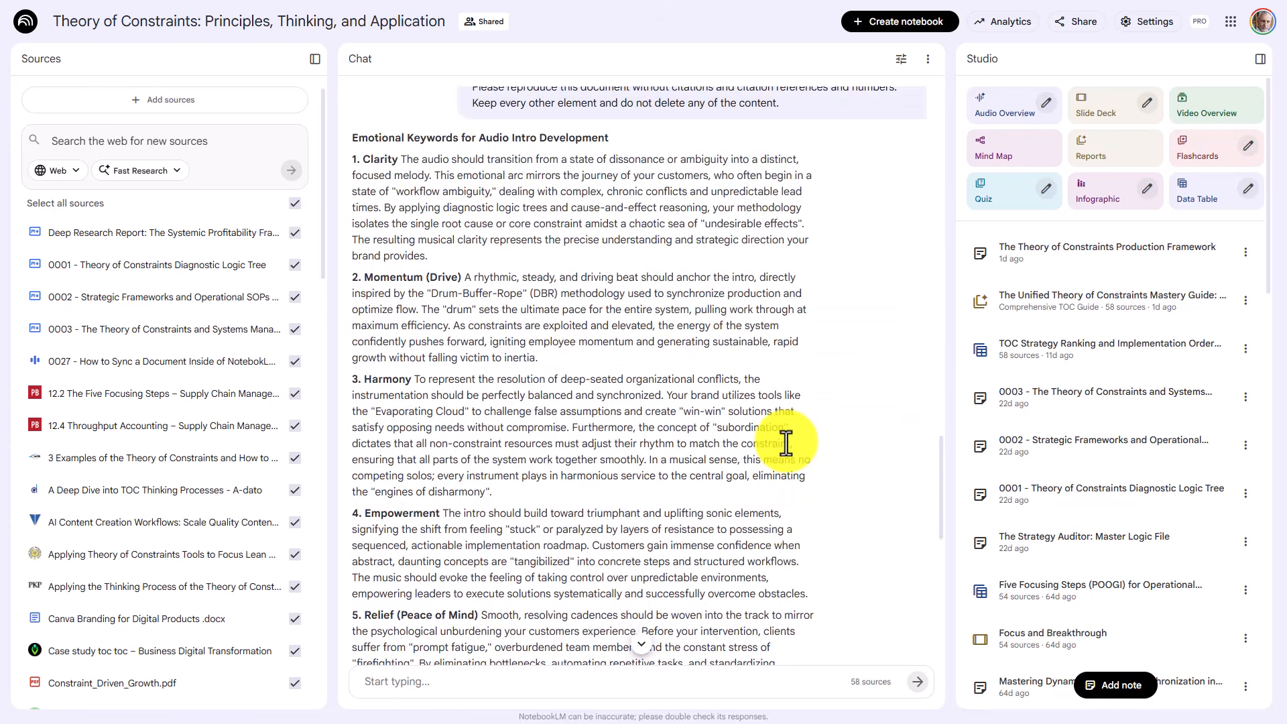
scroll(786, 443, "up", 2)
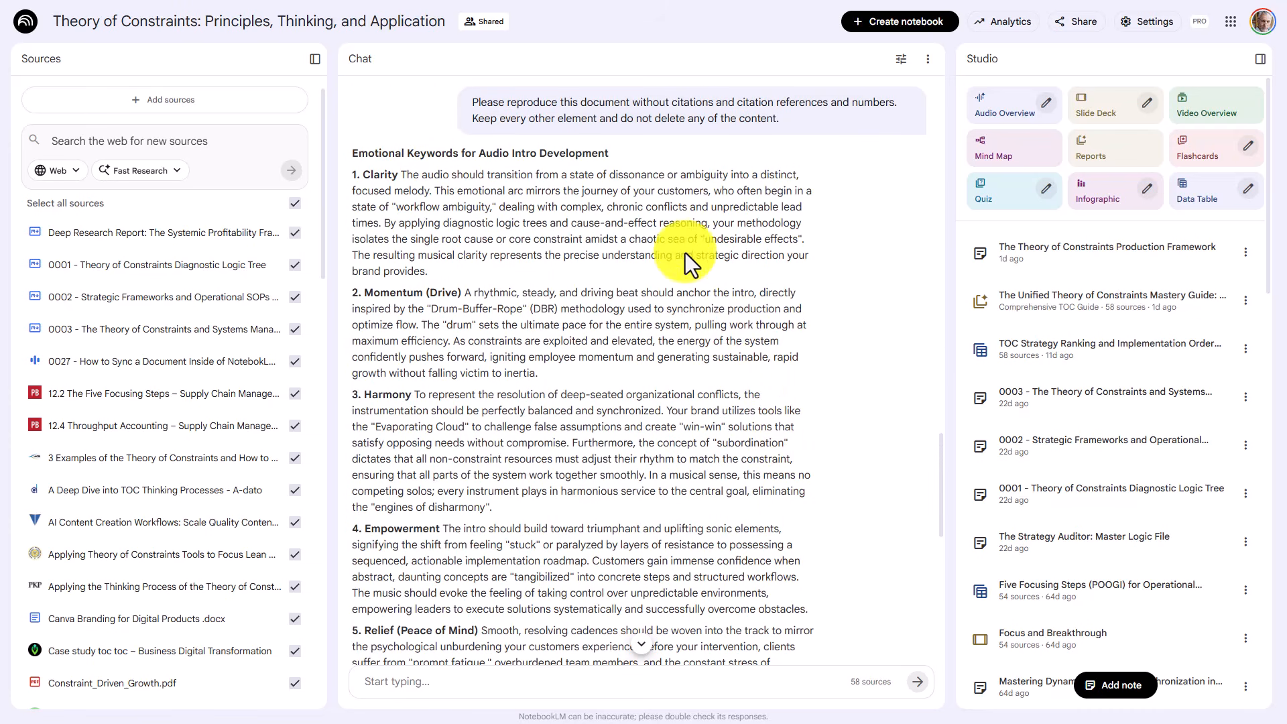
scroll(627, 231, "down", 7)
scroll(627, 229, "down", 3)
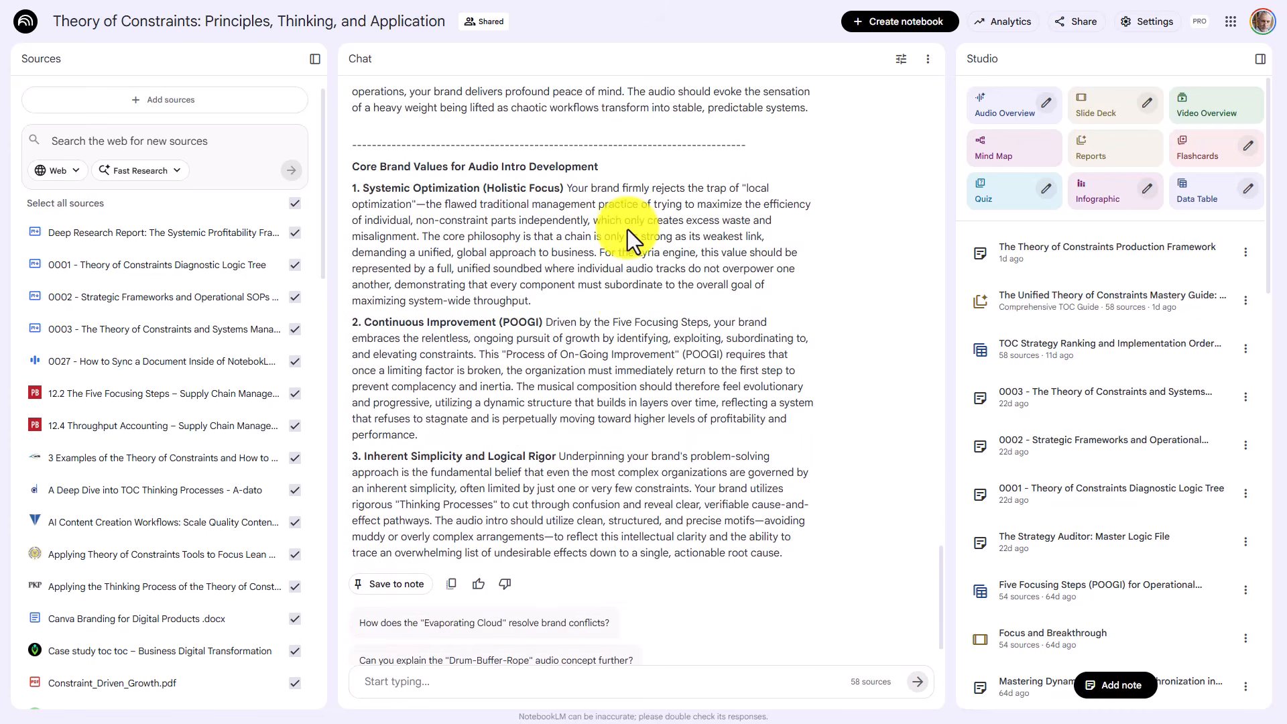
Save the citation-free reply as a note and export that note to Google Docs
left_click(410, 516)
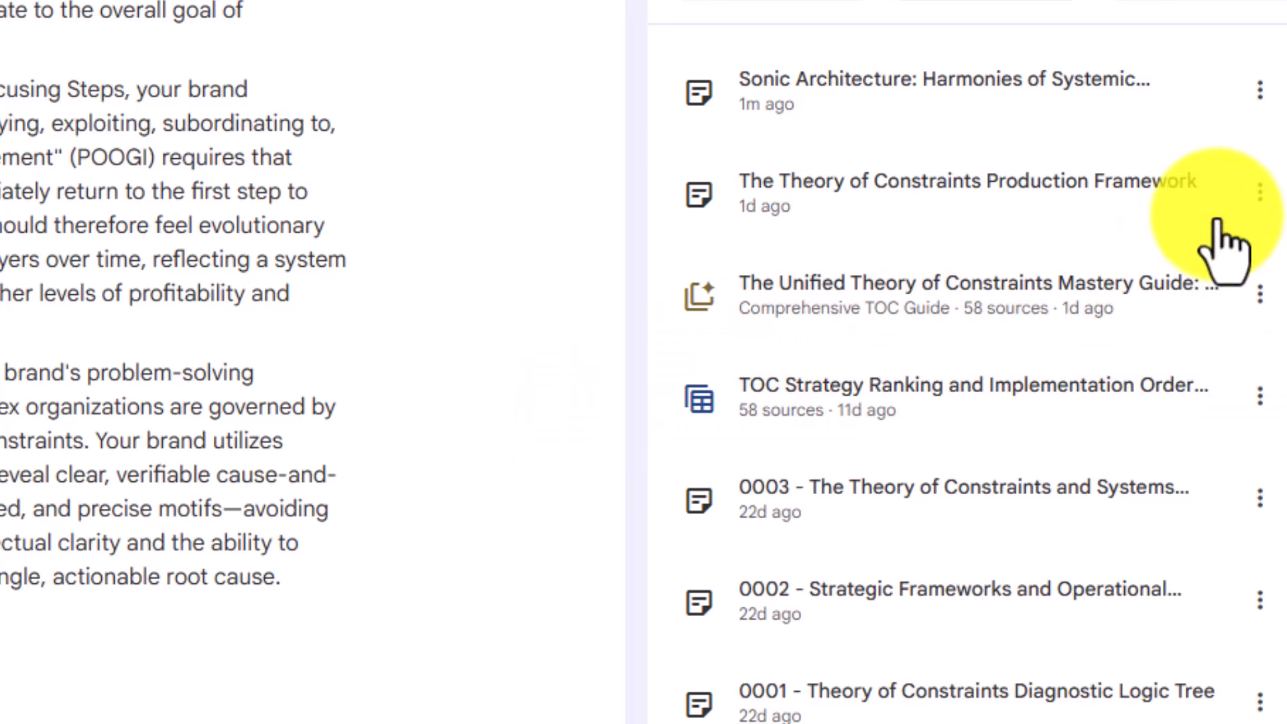
left_click(1259, 91)
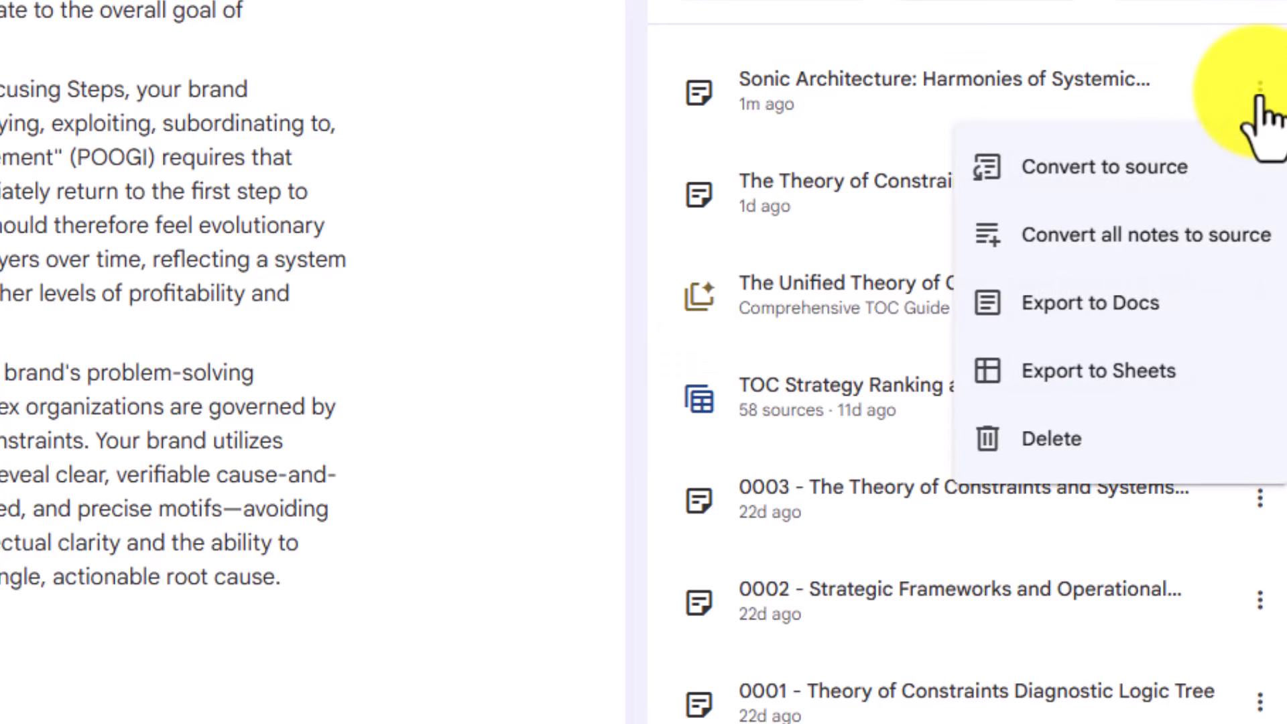
left_click(1072, 305)
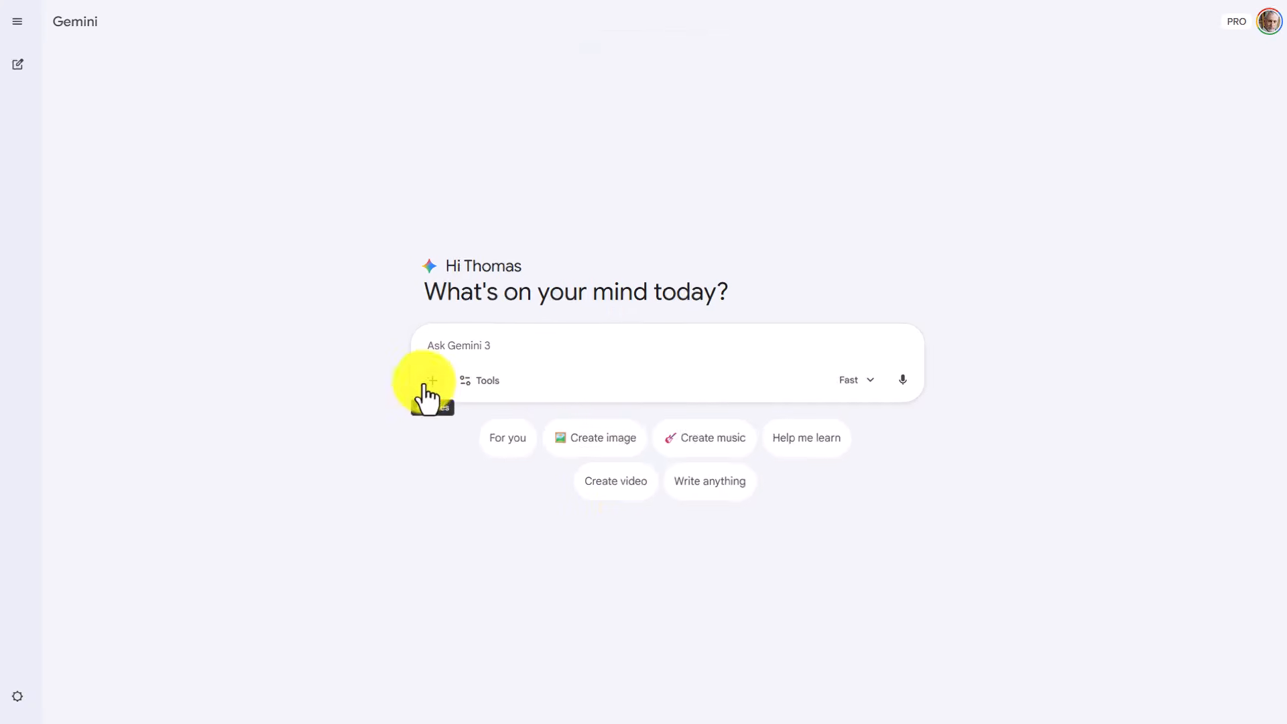
Switch to Gemini and attach today's exported brand brief document from Google Drive to a new chat
left_click(431, 377)
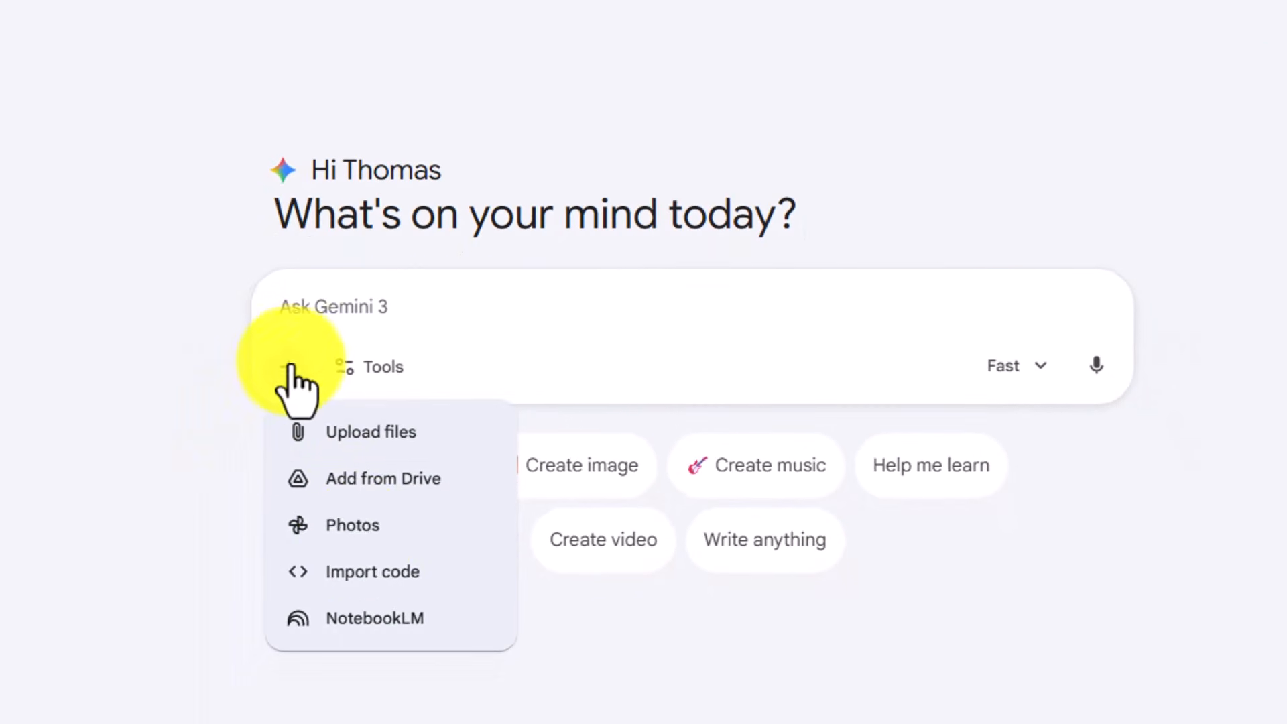
left_click(384, 479)
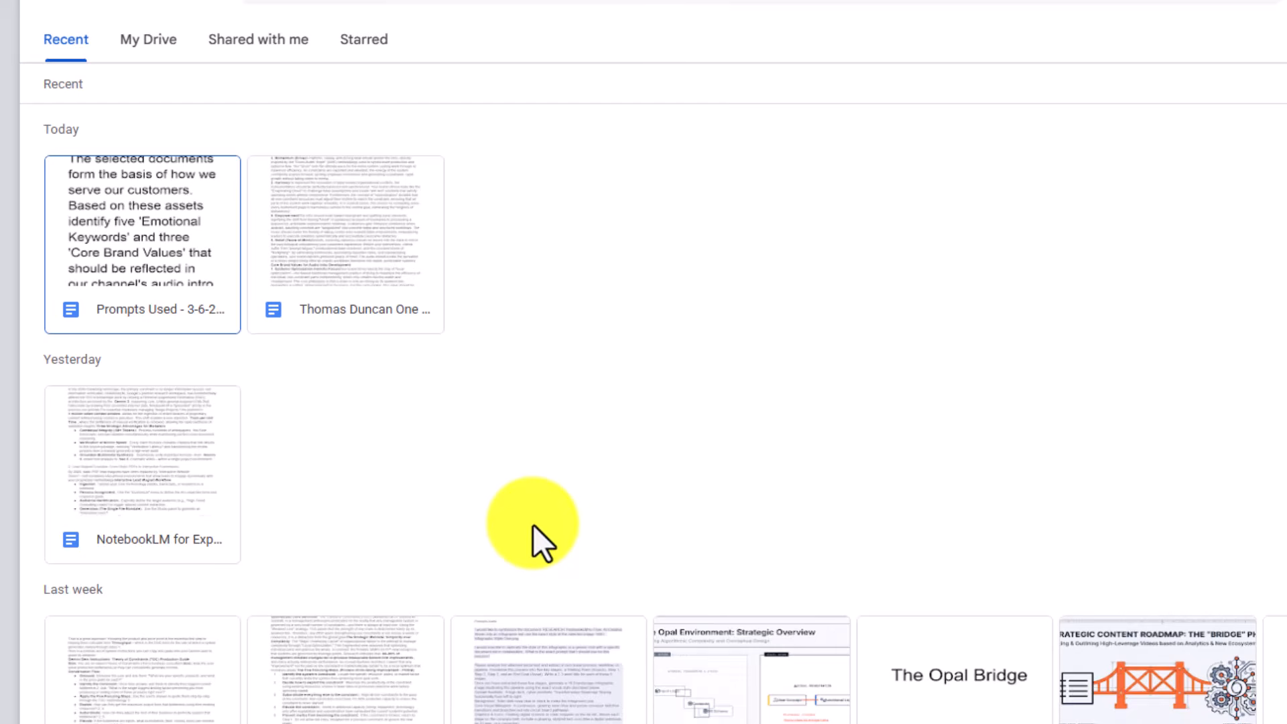
left_click(347, 217)
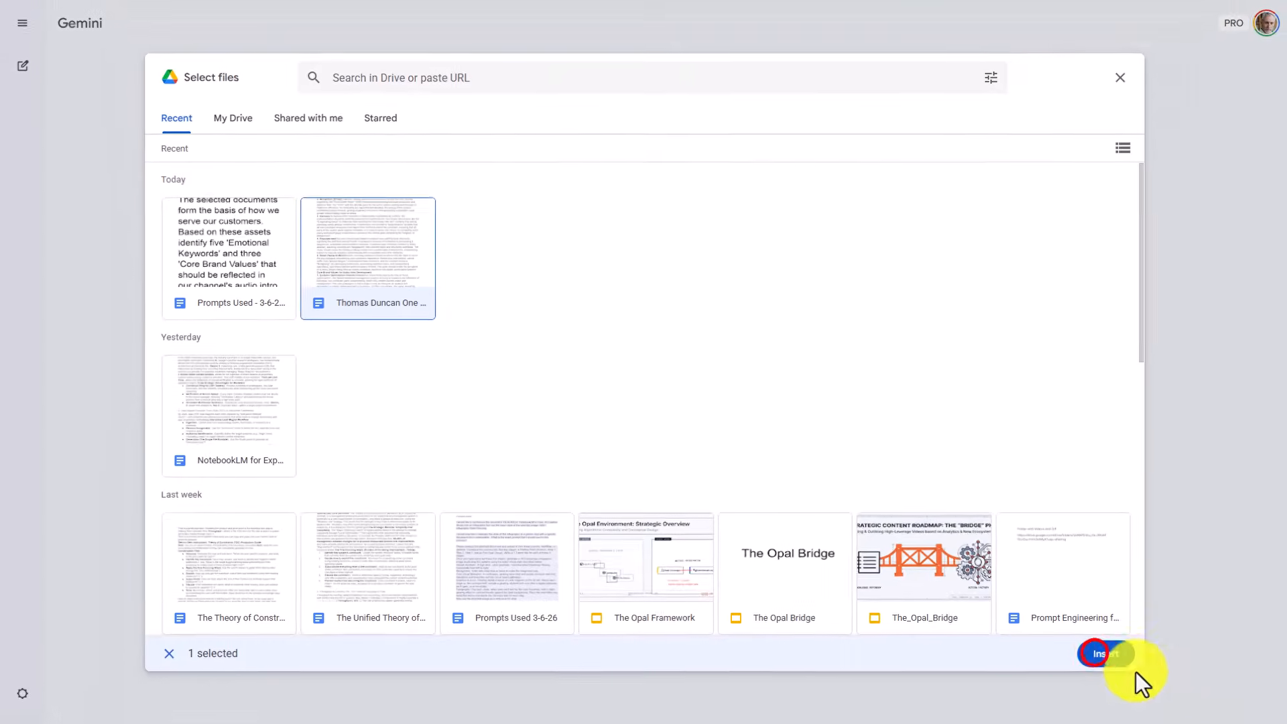
left_click(1092, 652)
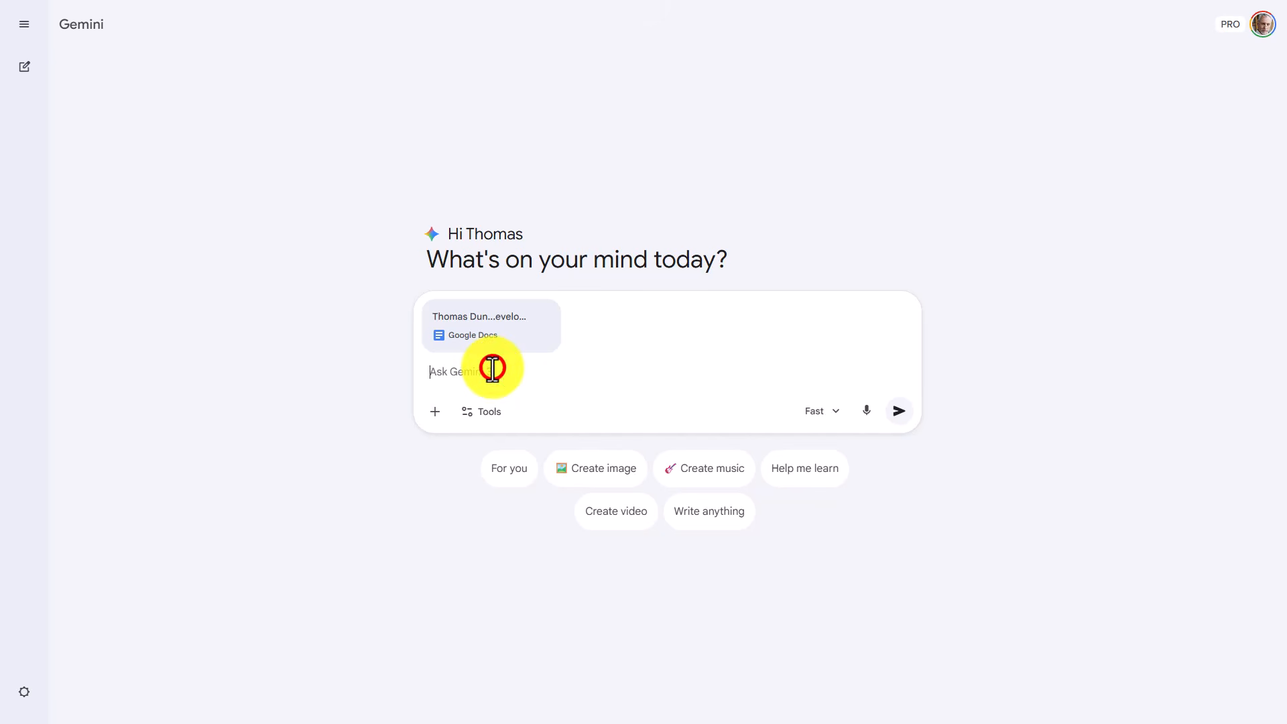
Using the Pro model, request a technical music-generator prompt translating 'innovative leadership' into specific instruments, a tempo (BPM) and an established yet forward-thinking musical key
type("Using this Sonic Brand Brief, write a technical prompt for a music generator. Translate 'innovative leadership' into specific instruments, a tempo (BPM), and a musical key that feels both established and forward-thinking.")
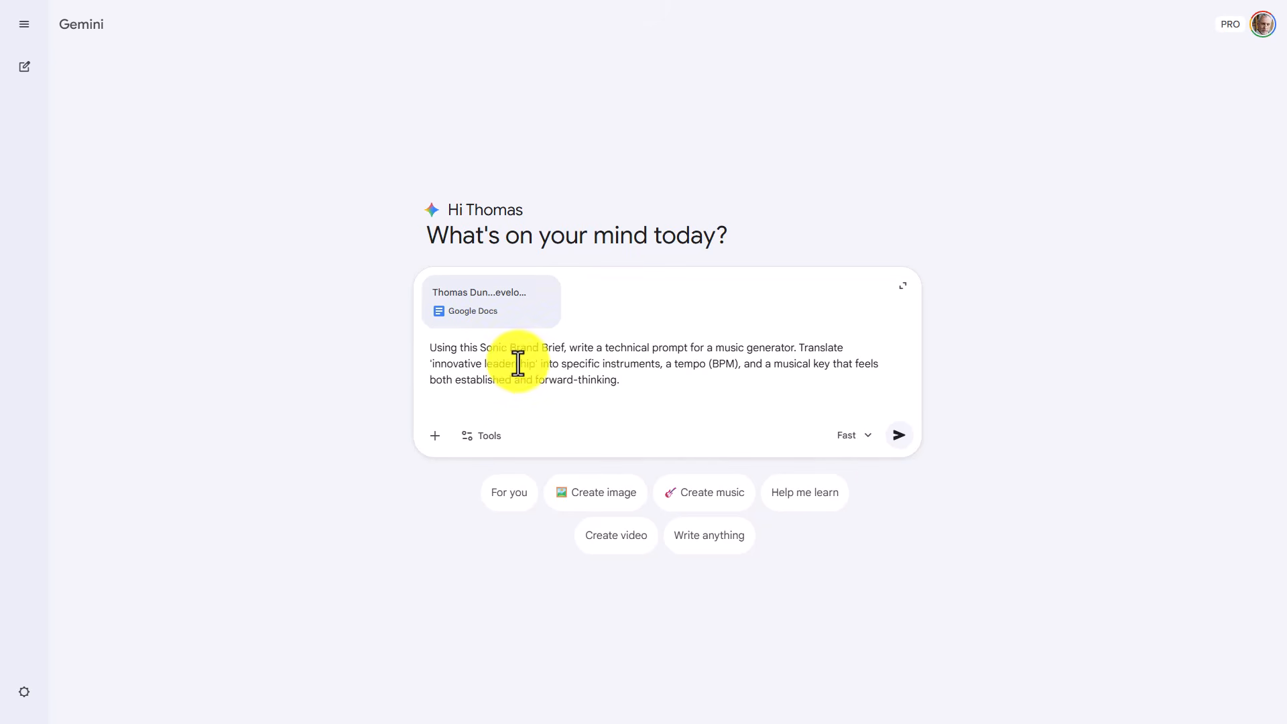
left_click(869, 437)
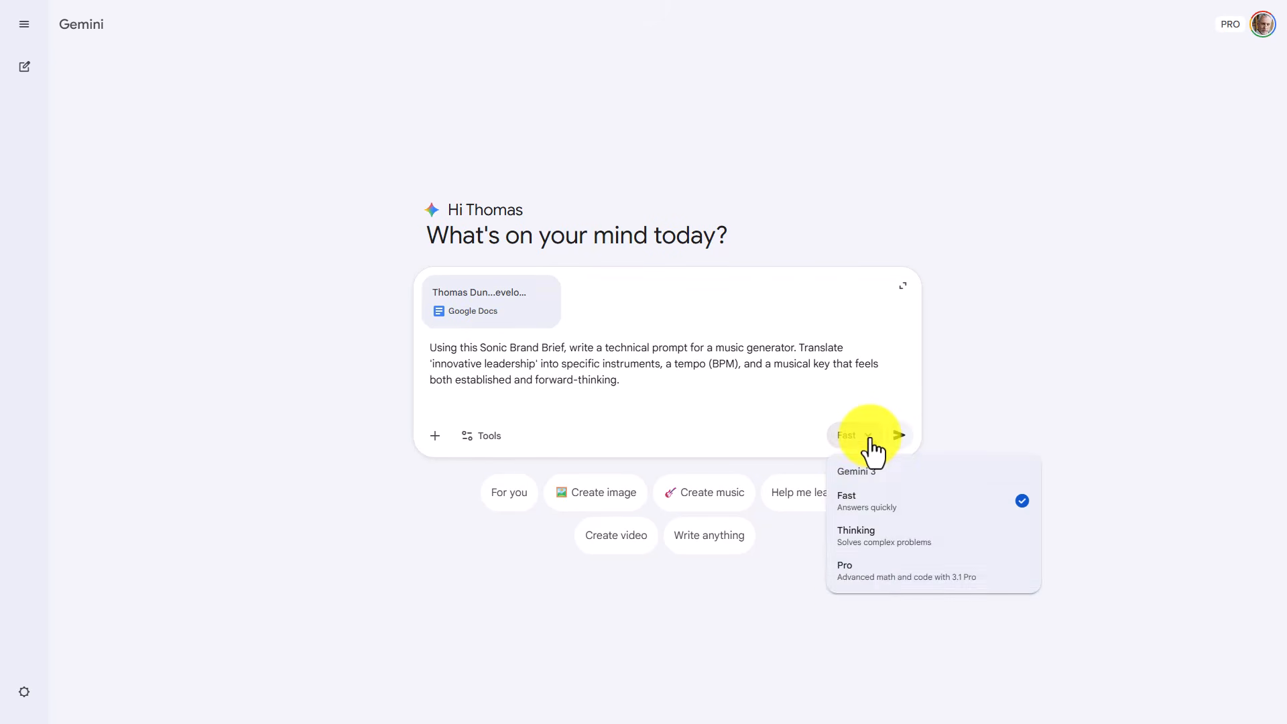
left_click(858, 568)
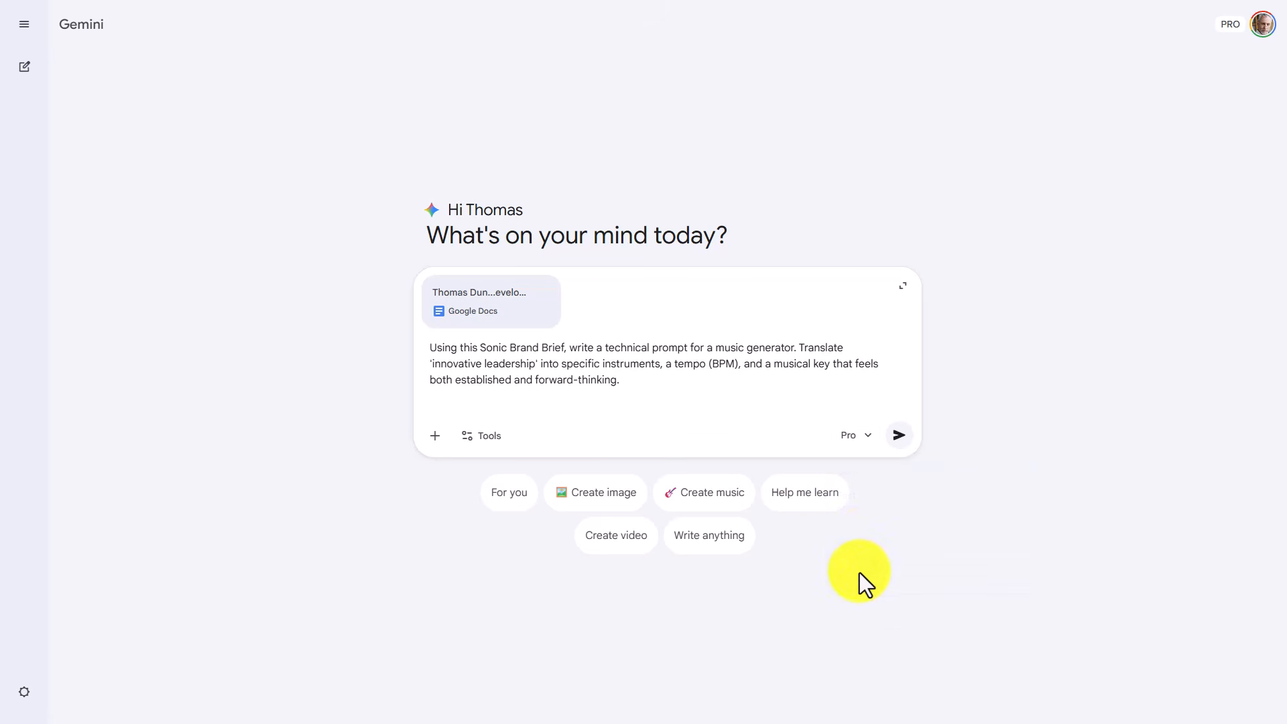
left_click(899, 436)
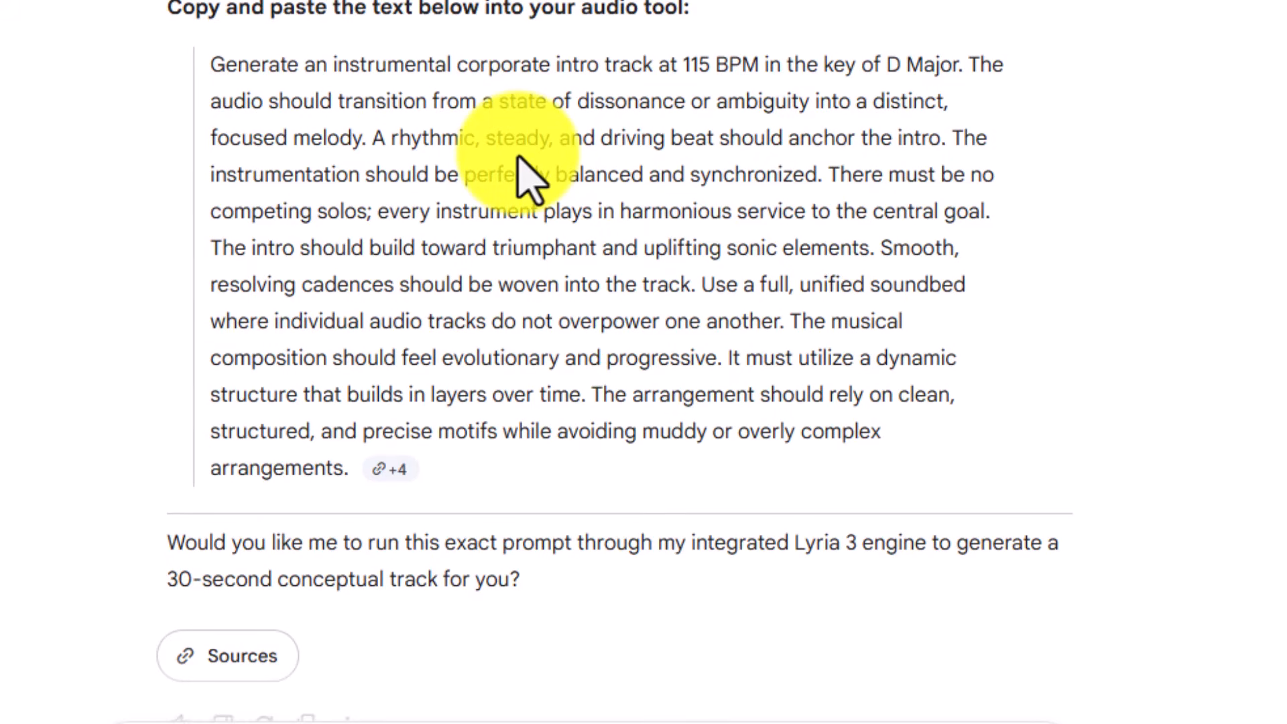
Review the generated music prompt reply, export it to Google Docs and open the exported document
scroll(518, 158, "up", 4)
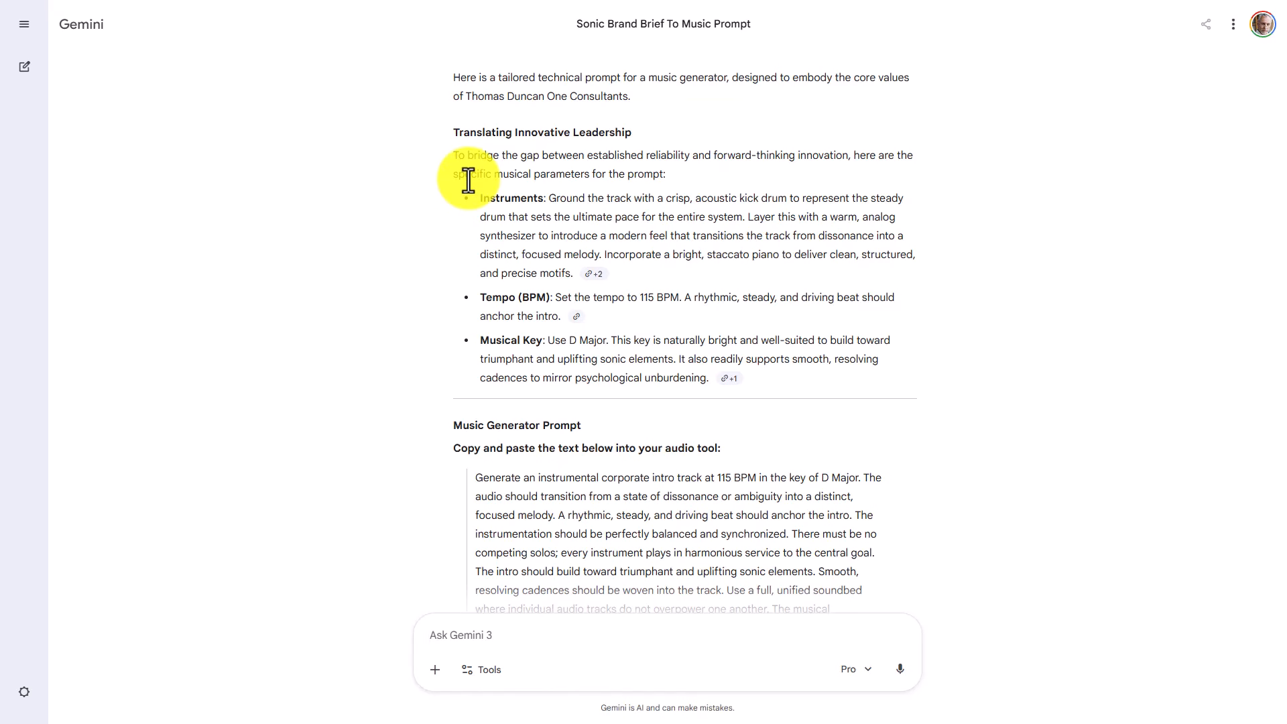
scroll(468, 180, "down", 2)
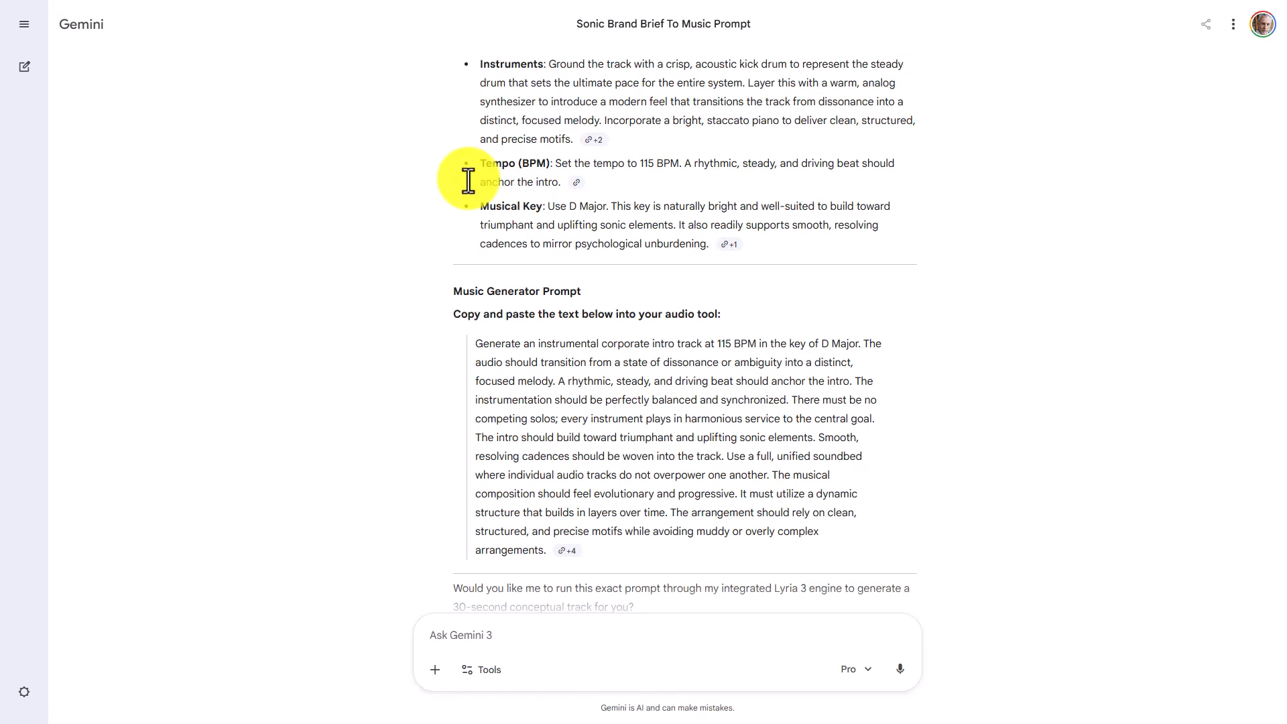
scroll(468, 180, "down", 2)
left_click(546, 569)
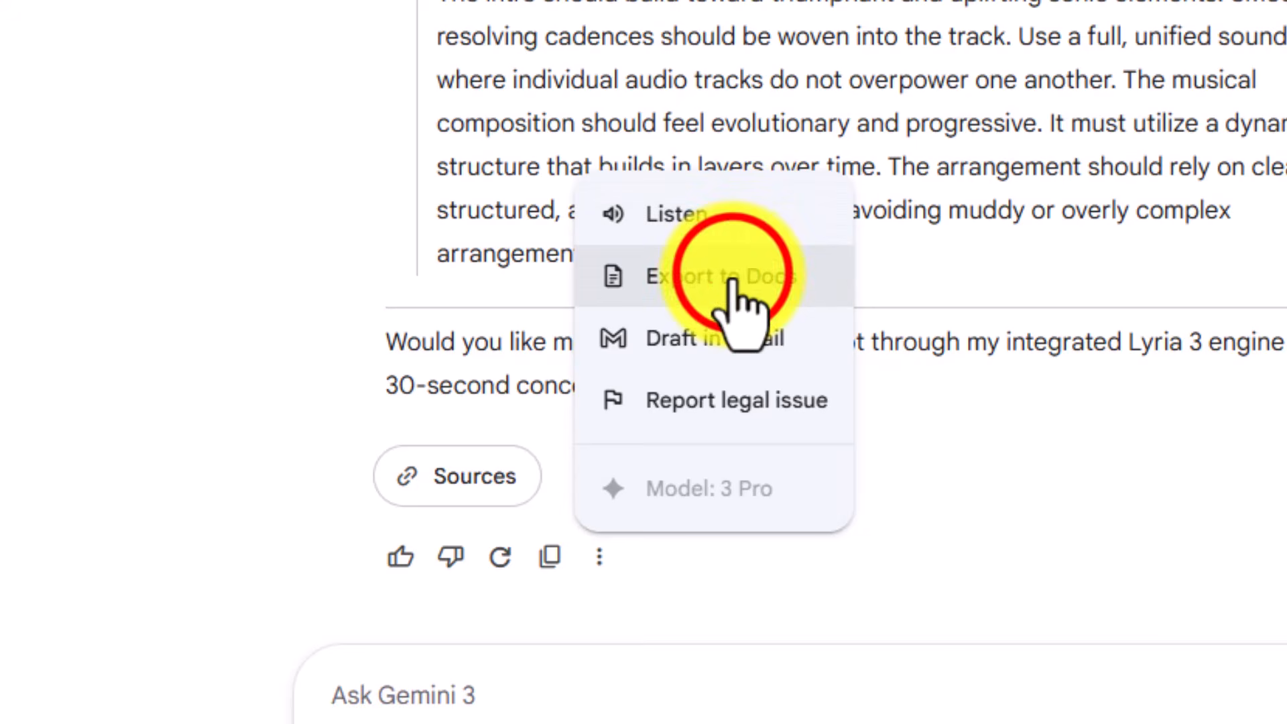
left_click(732, 276)
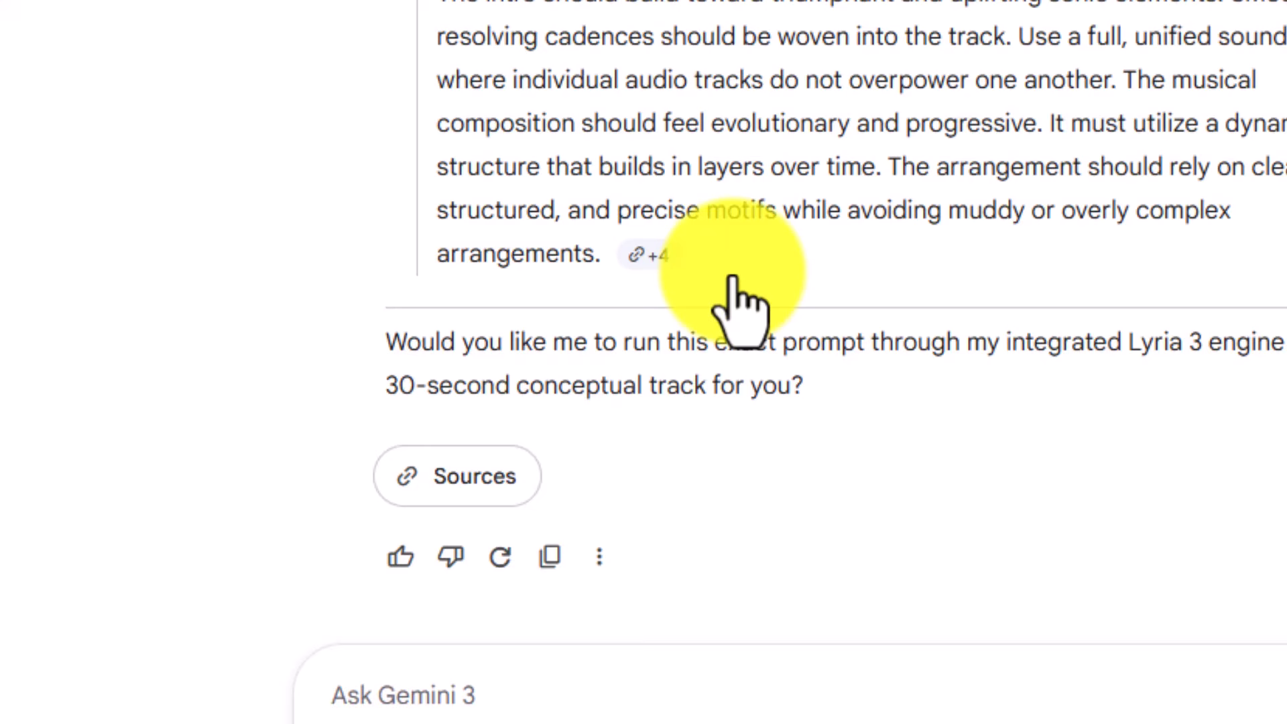
left_click(908, 647)
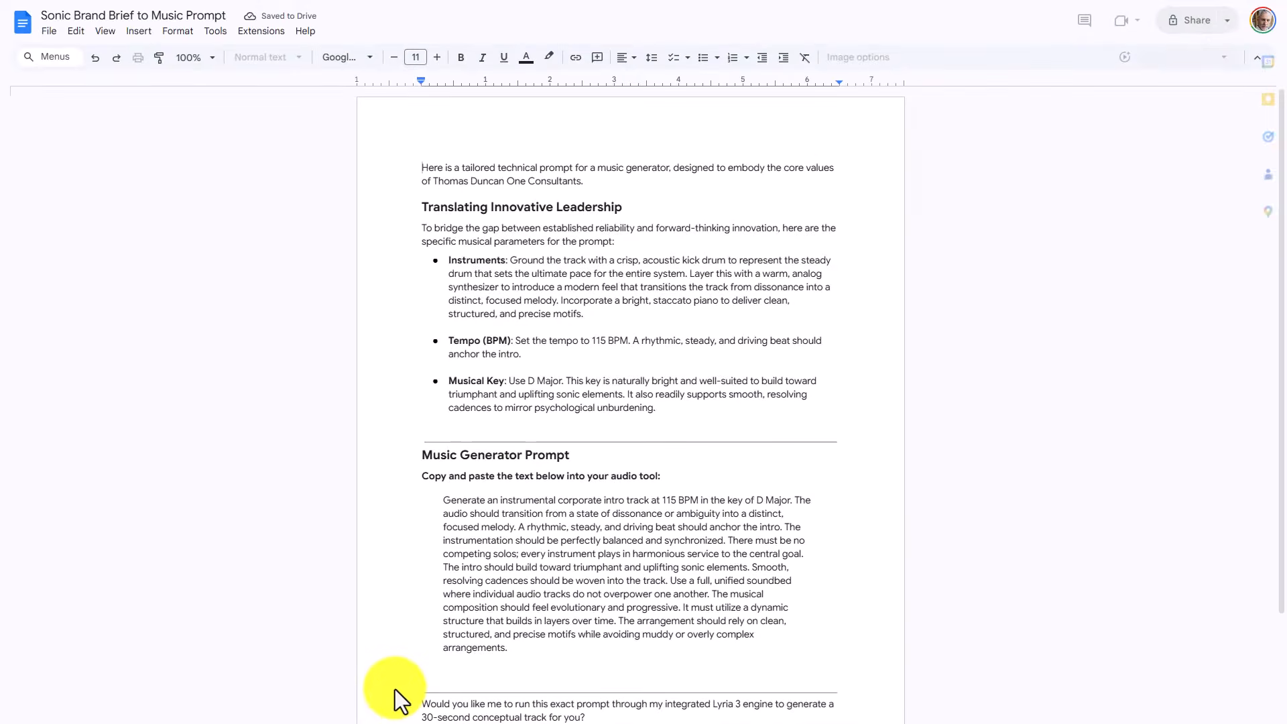
Delete everything above the music prompt paragraph, including the musical parameters, the headings and the line 'Copy and paste the text below into your audio tool:'
key("ctrl+a")
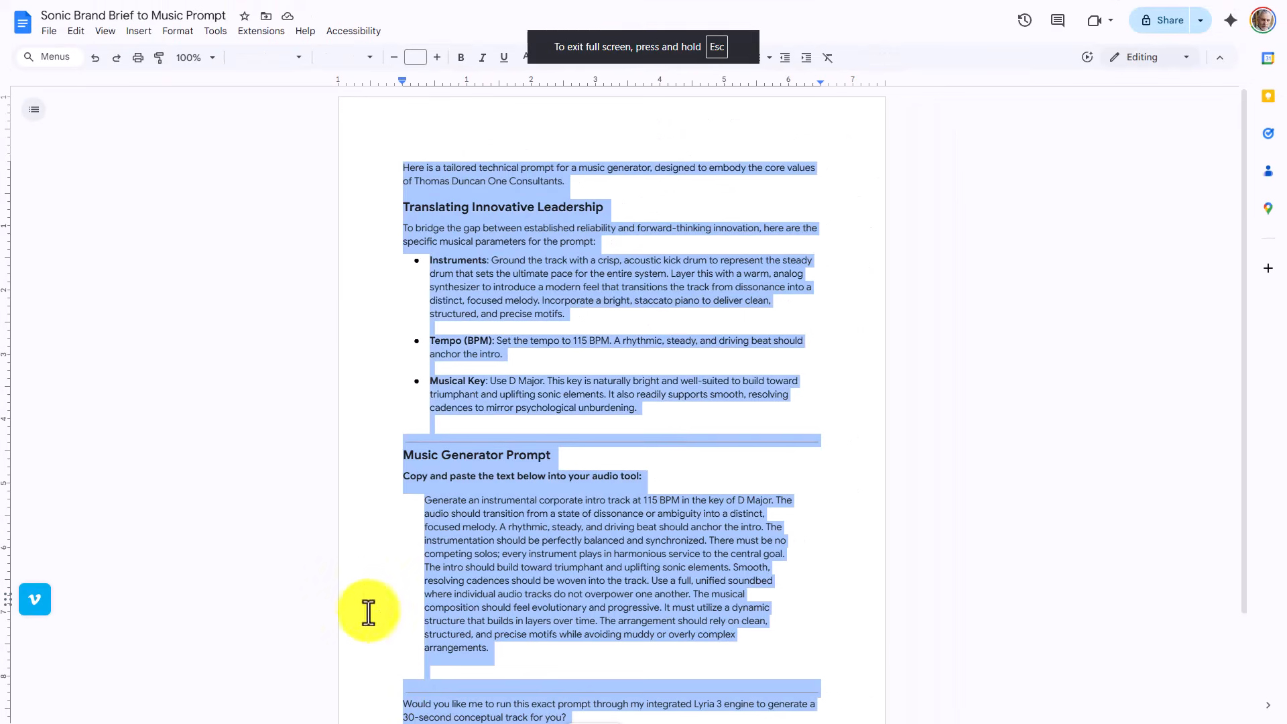
left_click(398, 153)
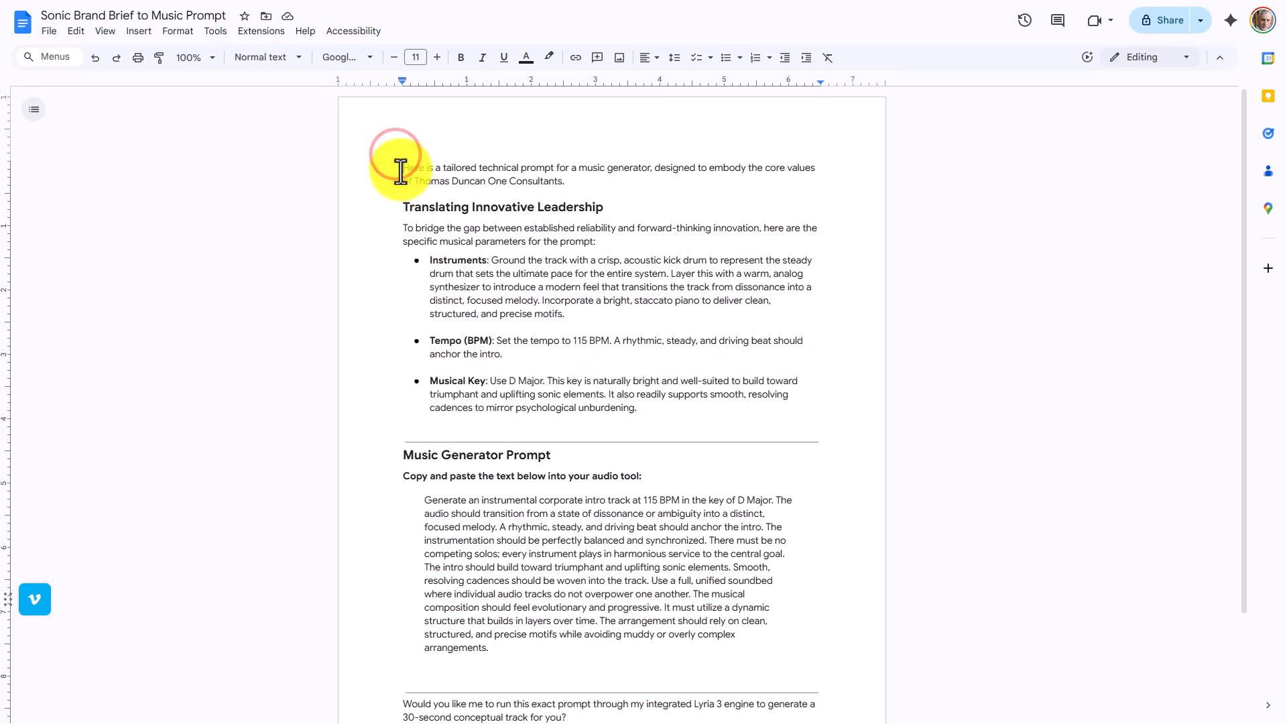
left_click_drag(400, 171, 850, 468)
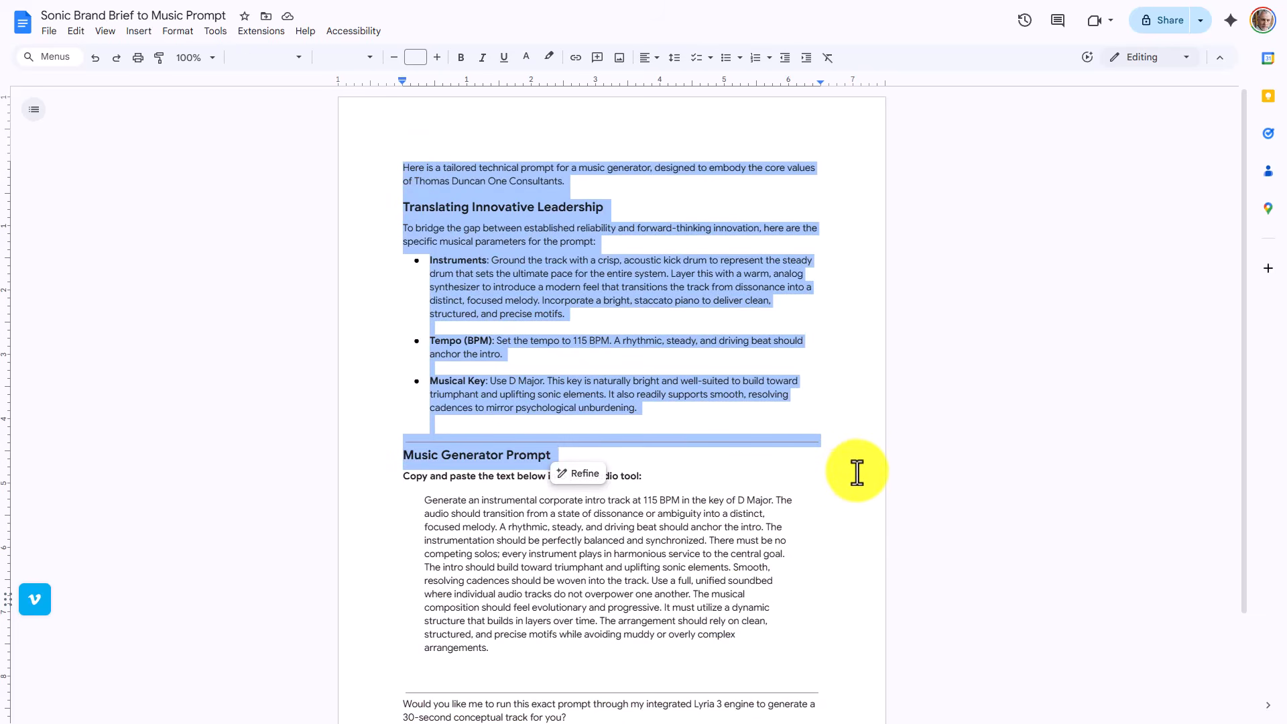
key("BackSpace")
left_click(396, 166)
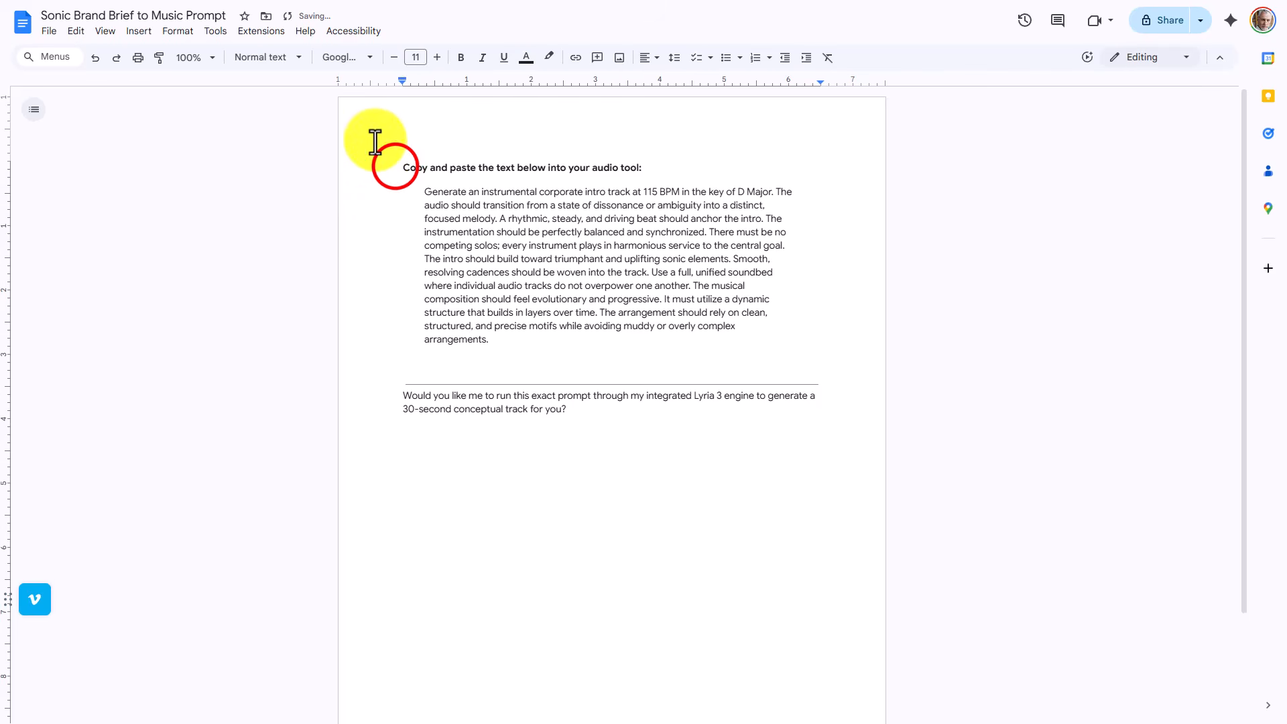
left_click_drag(393, 163, 703, 182)
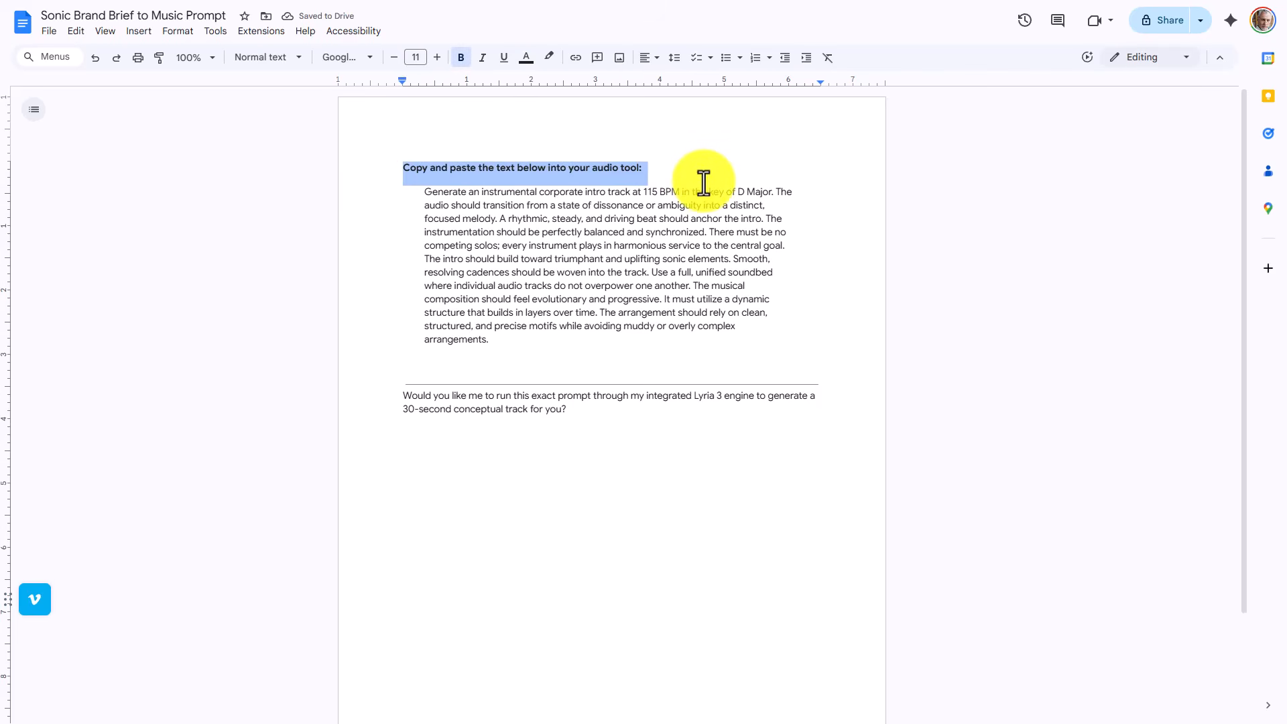
key("BackSpace")
Delete the divider and closing question below the prompt, and copy the remaining prompt paragraph
left_click(402, 350)
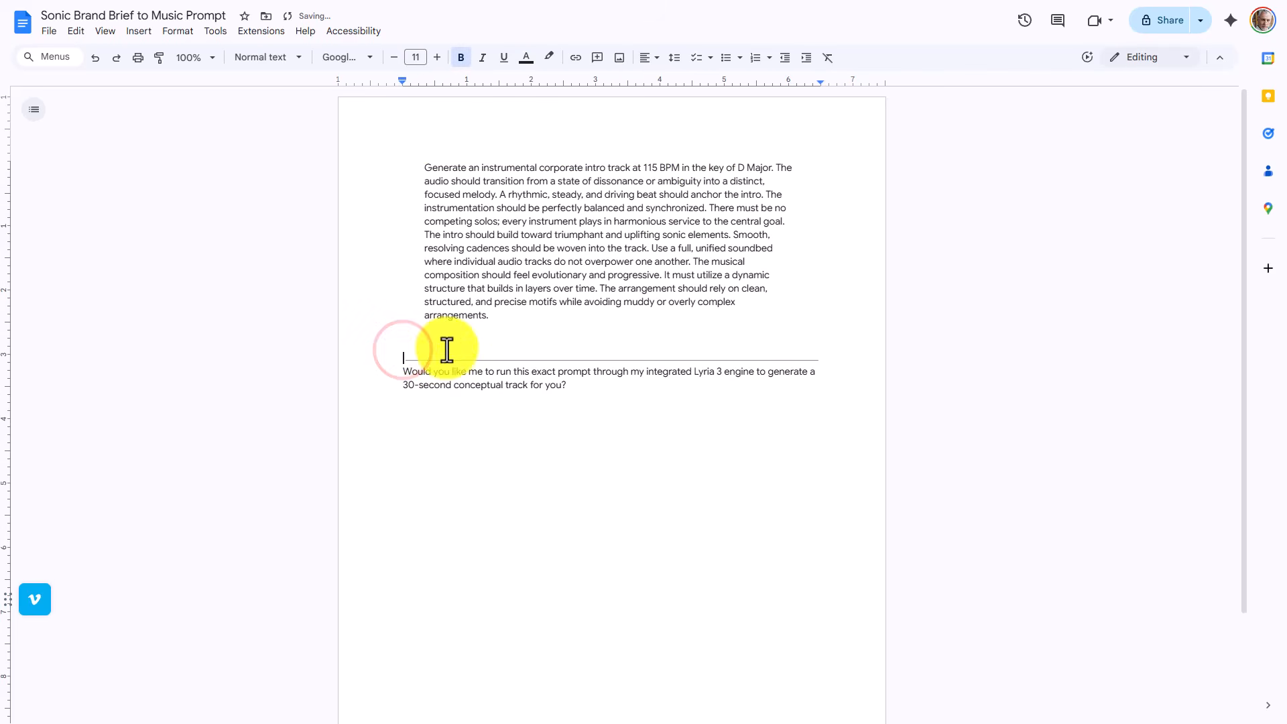
left_click_drag(447, 349, 701, 405)
key("BackSpace")
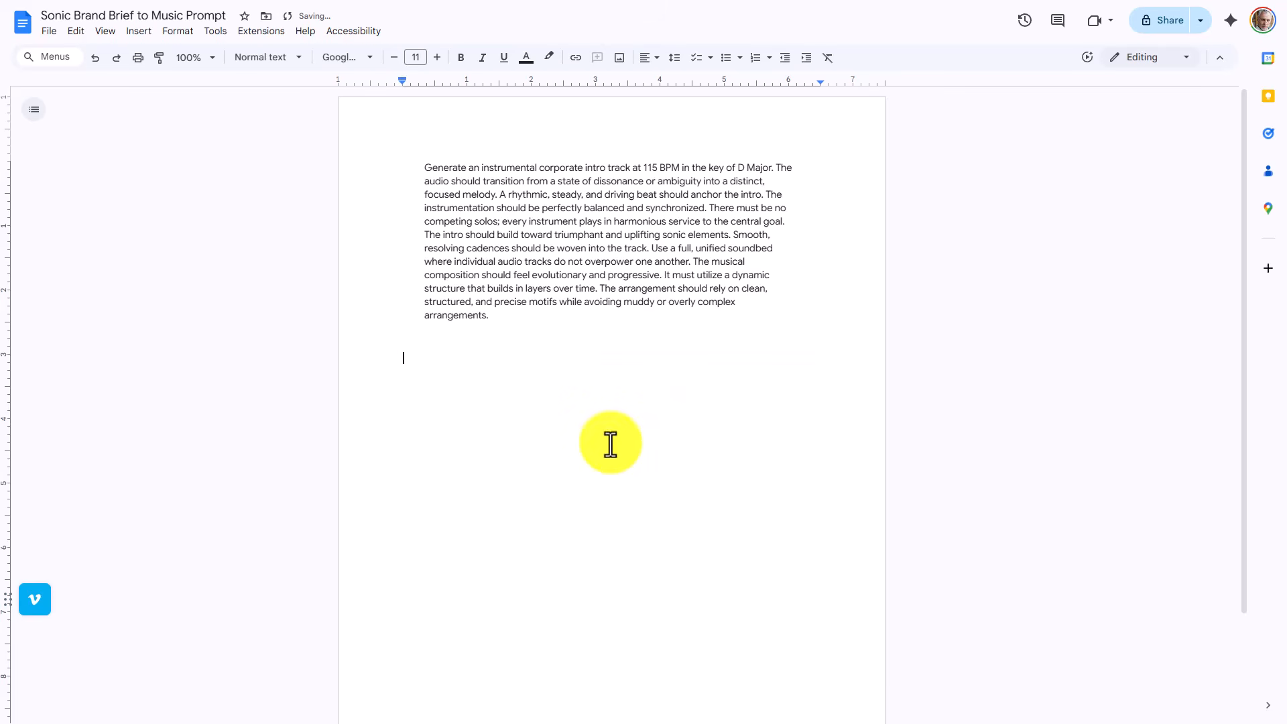
left_click_drag(496, 313, 404, 140)
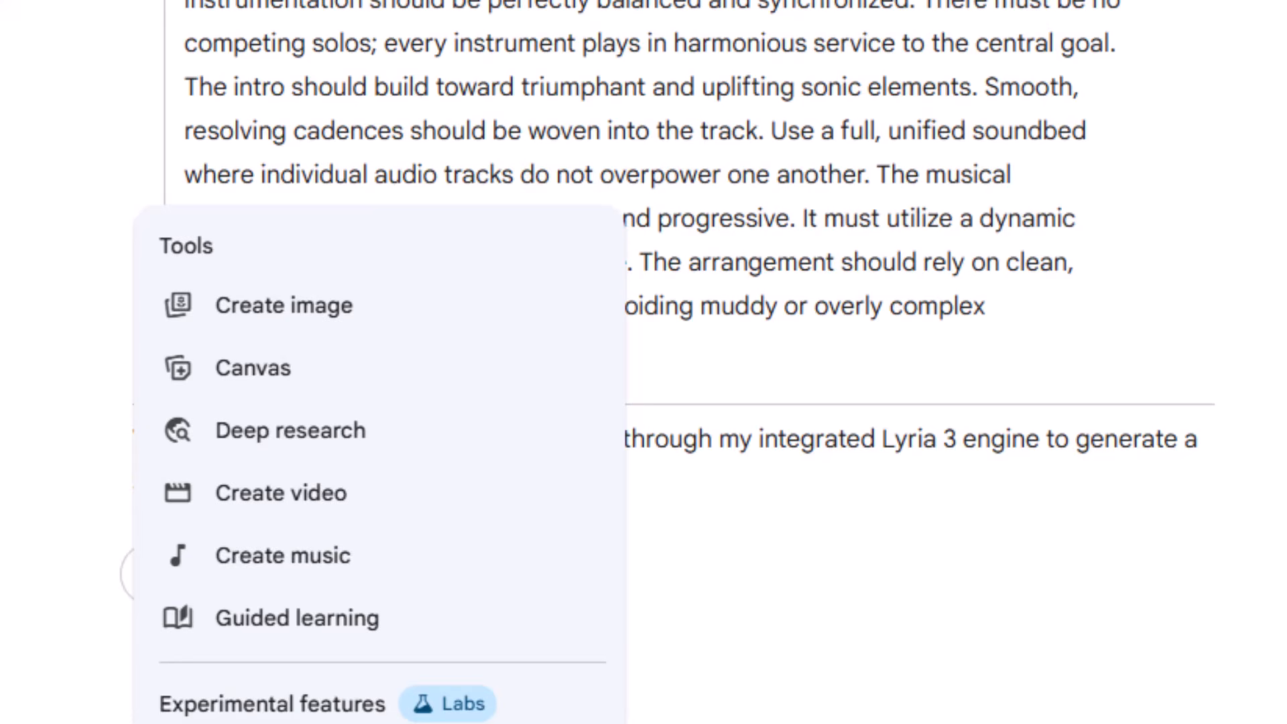
Back in Gemini, enable the Create music tool for the same chat
left_click(303, 540)
left_click(280, 551)
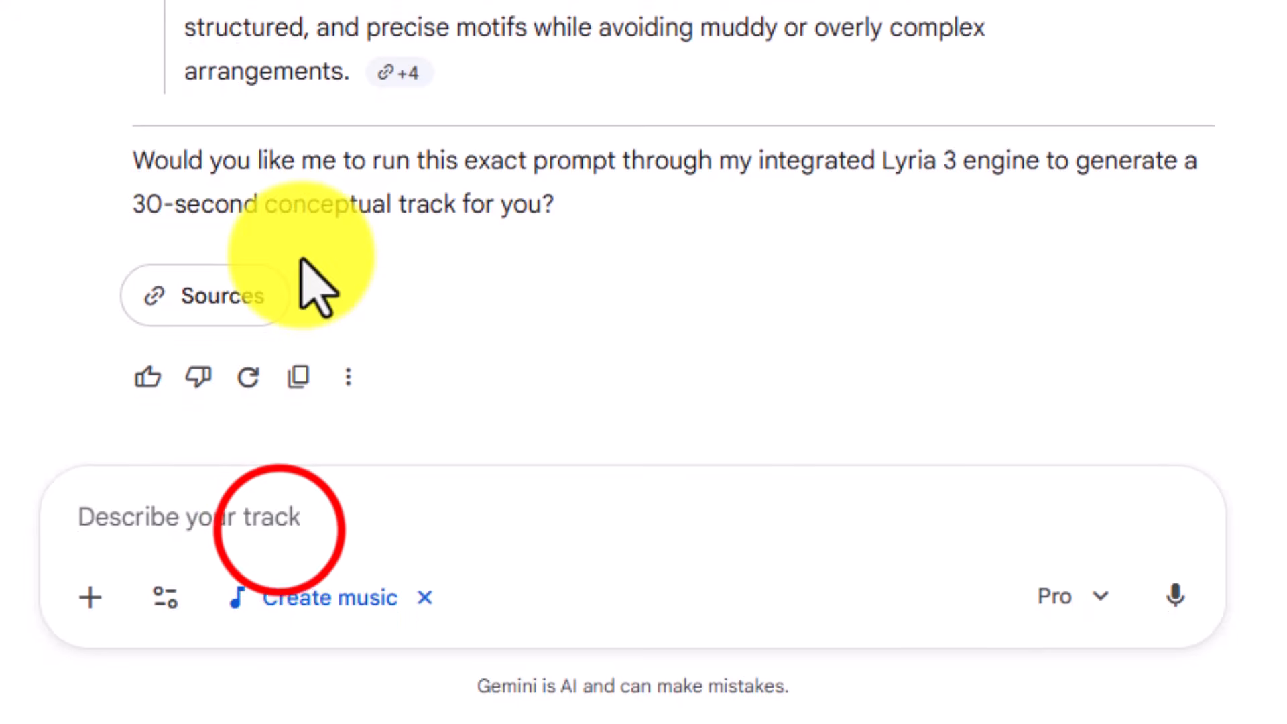
left_click(279, 550)
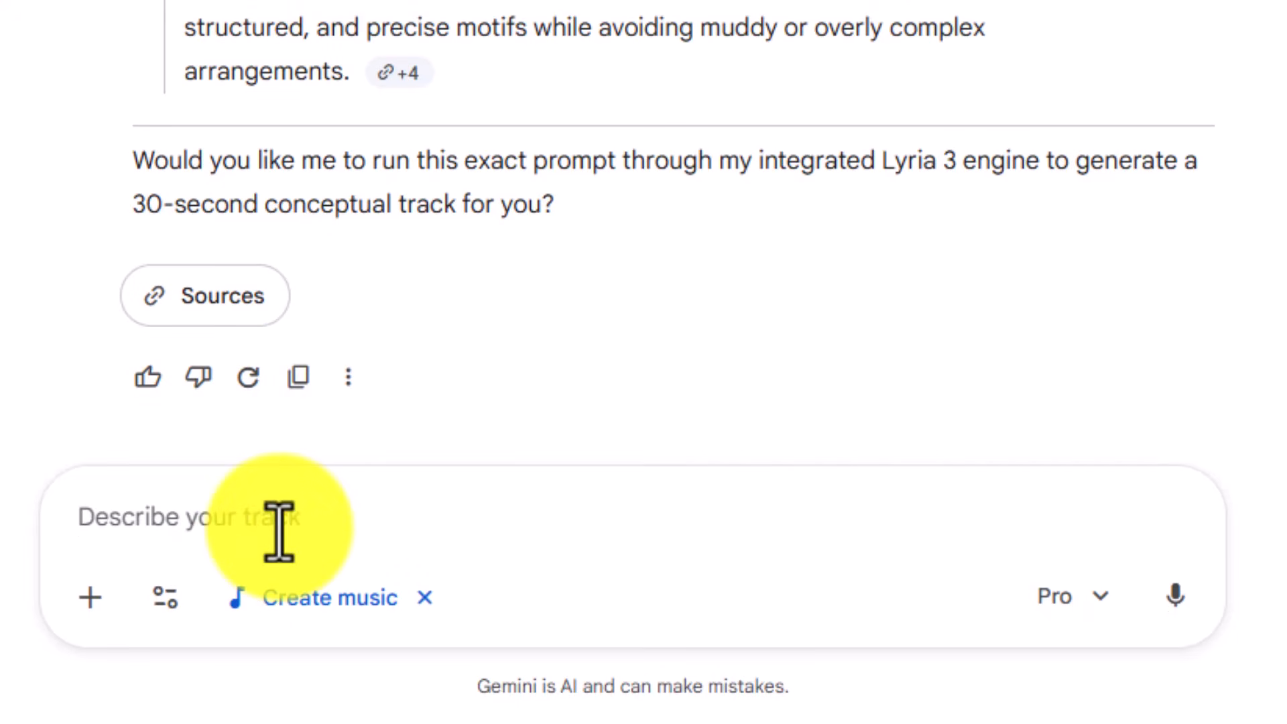
Try to generate the offered conceptual track by replying 'yes, that is what we want'
type("yes, that ")
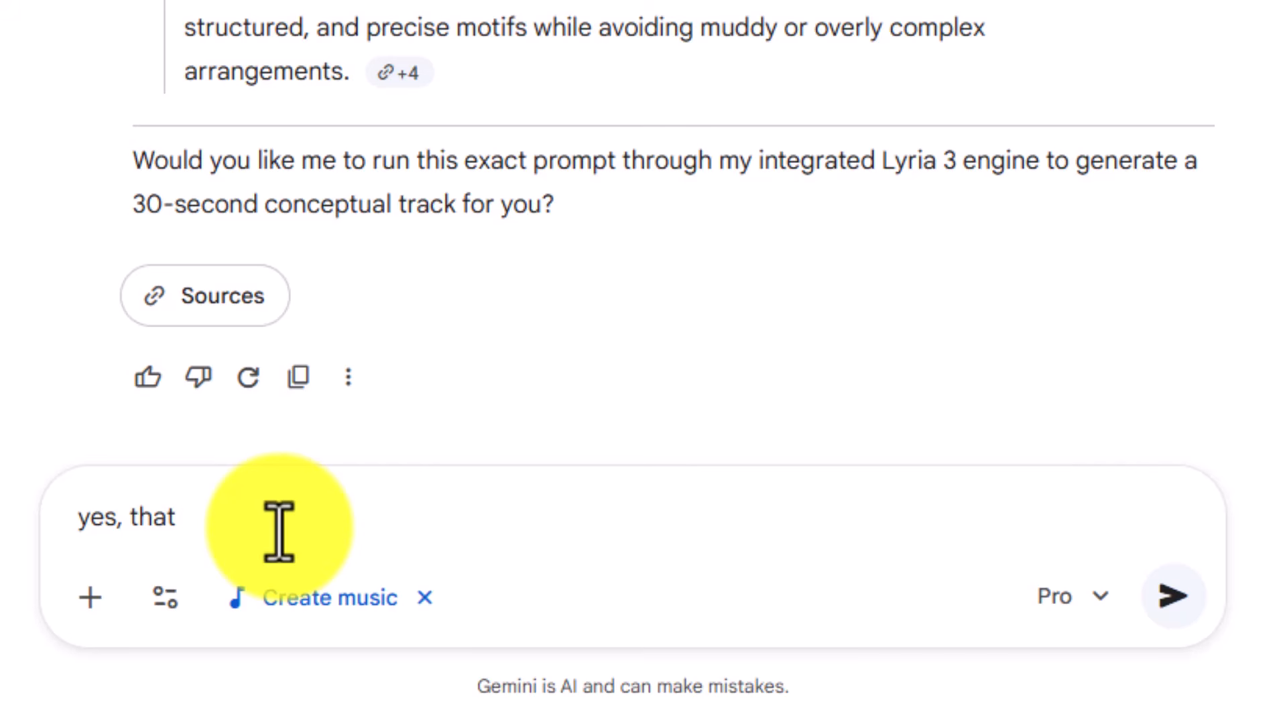
type("is what we want")
key("Tab")
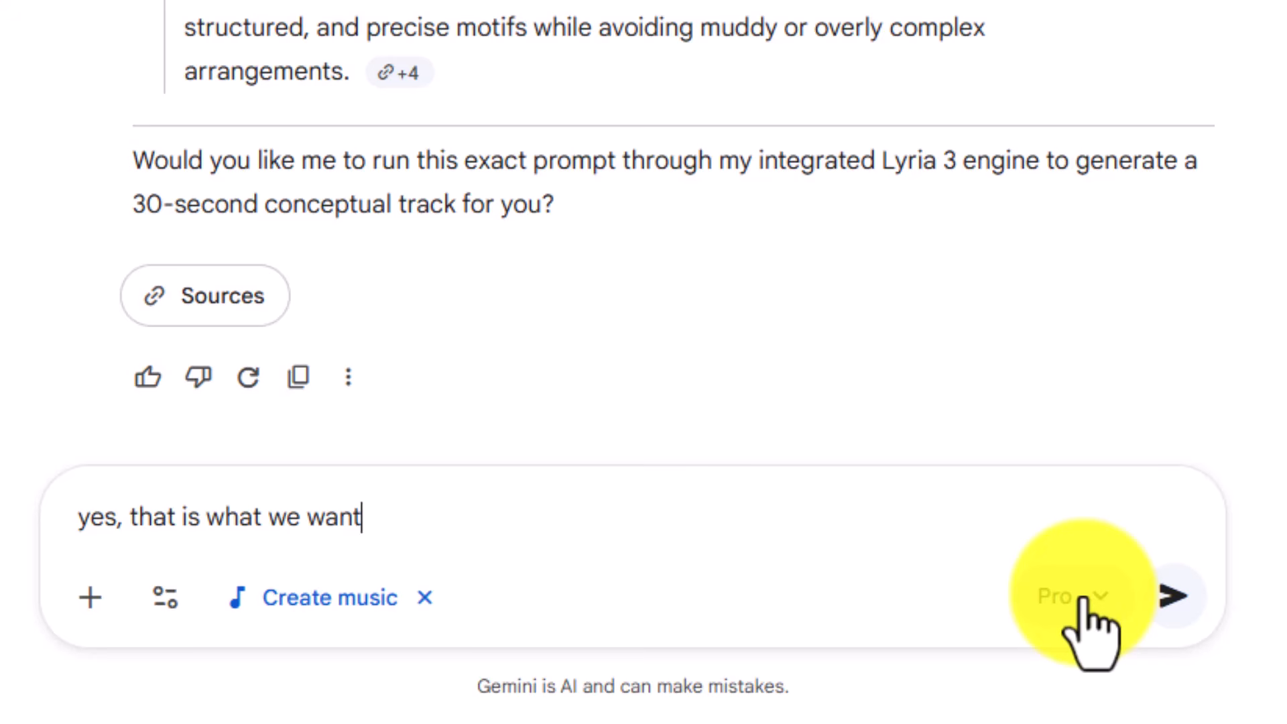
left_click(1162, 586)
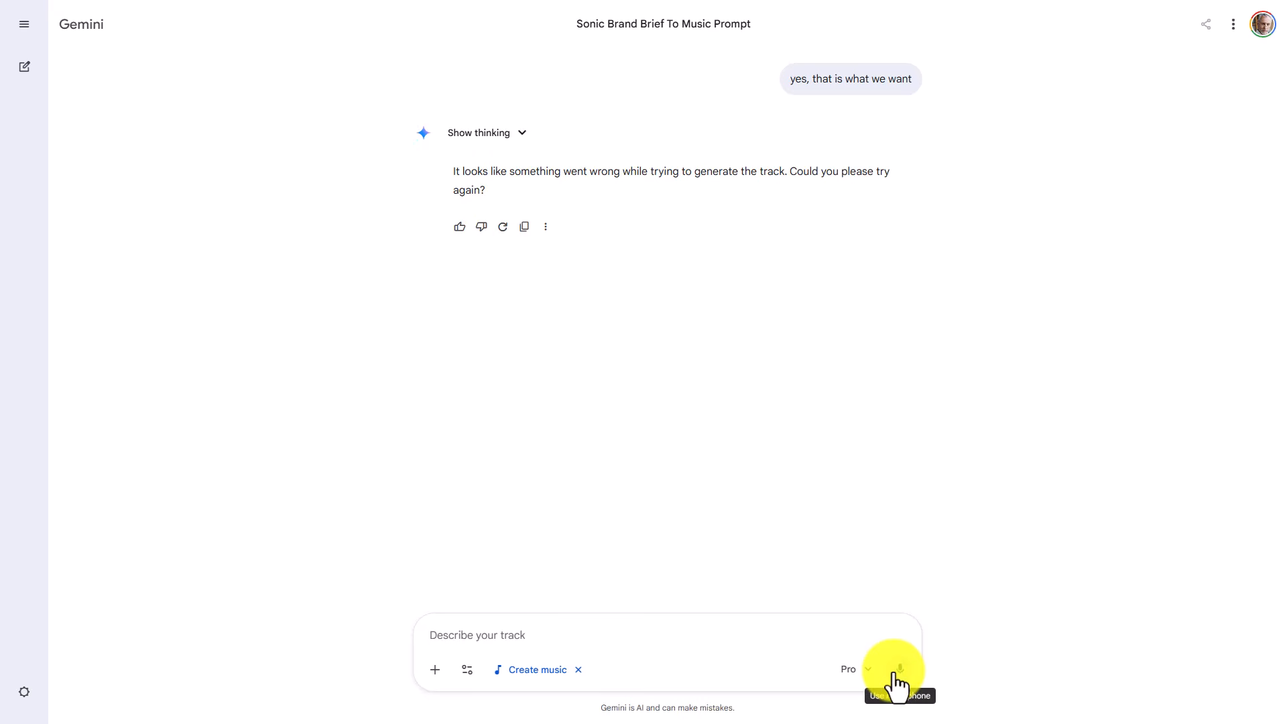
Submit the full copied music prompt, starting 'Generate an instrumental corporate intro track at 115 BPM', with the Create music tool
left_click(474, 627)
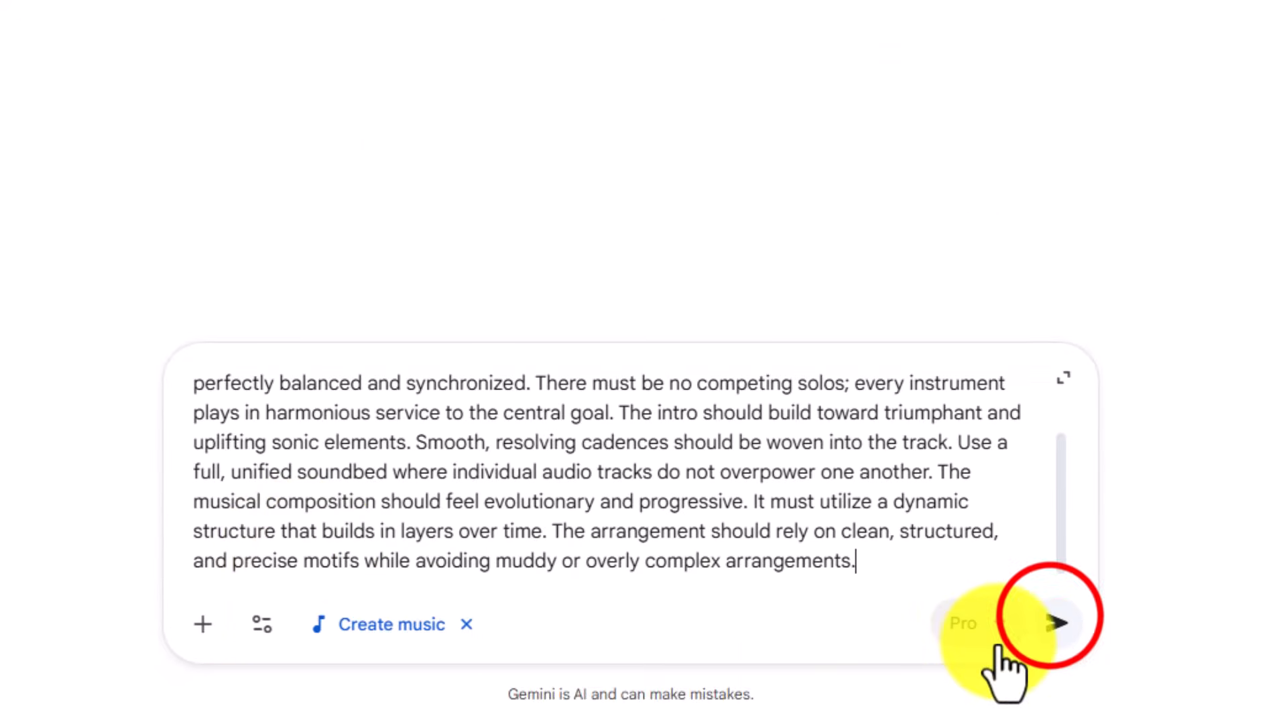
left_click(1055, 623)
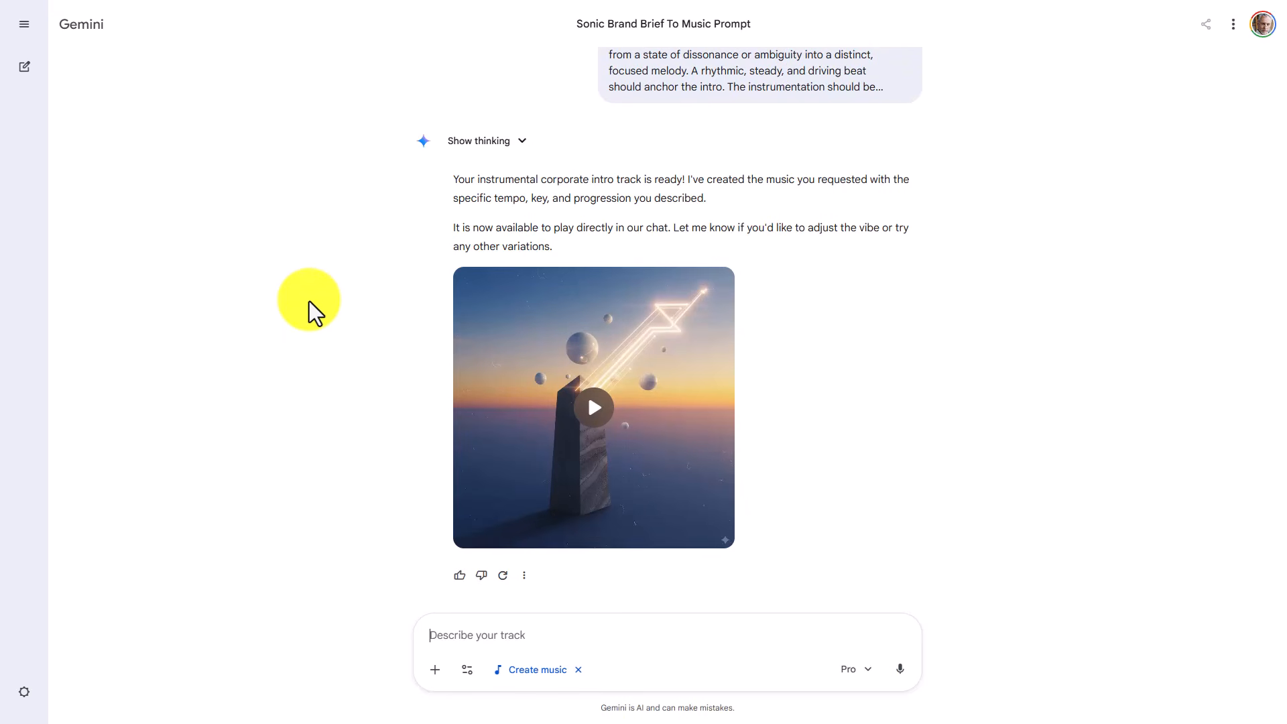
Play the generated corporate intro track and download it
mouse_move(547, 529)
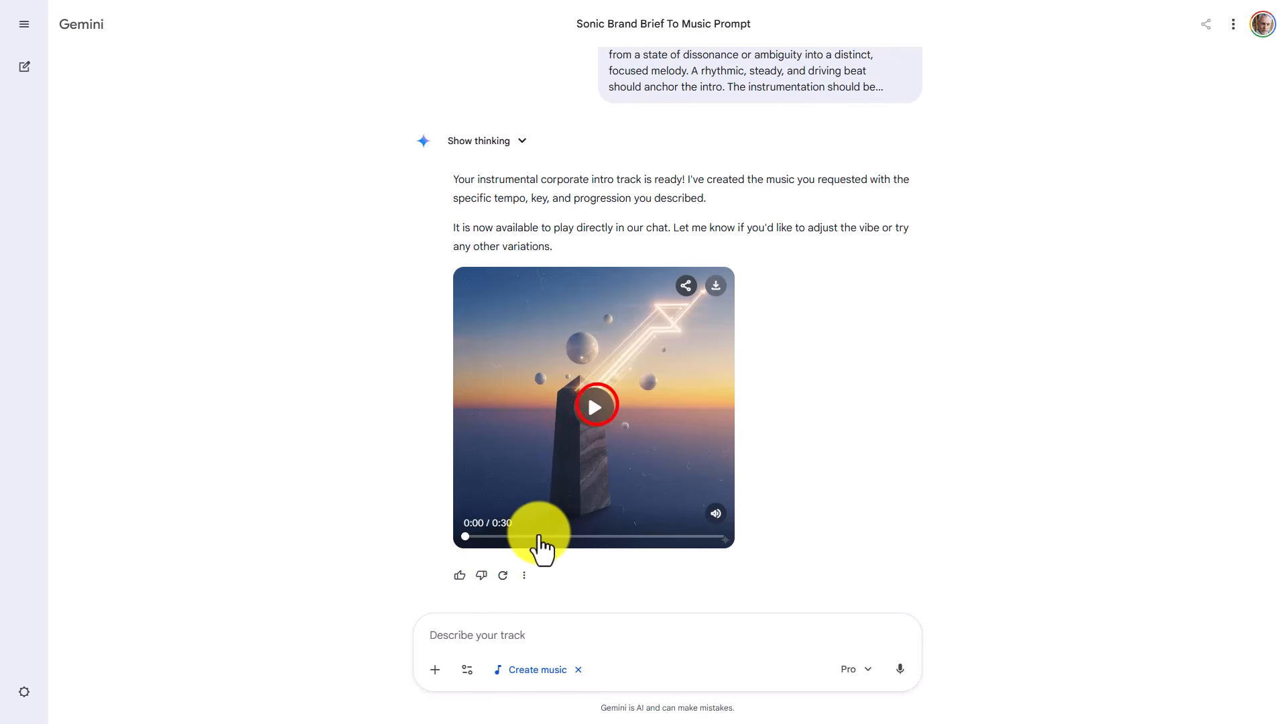
left_click(597, 405)
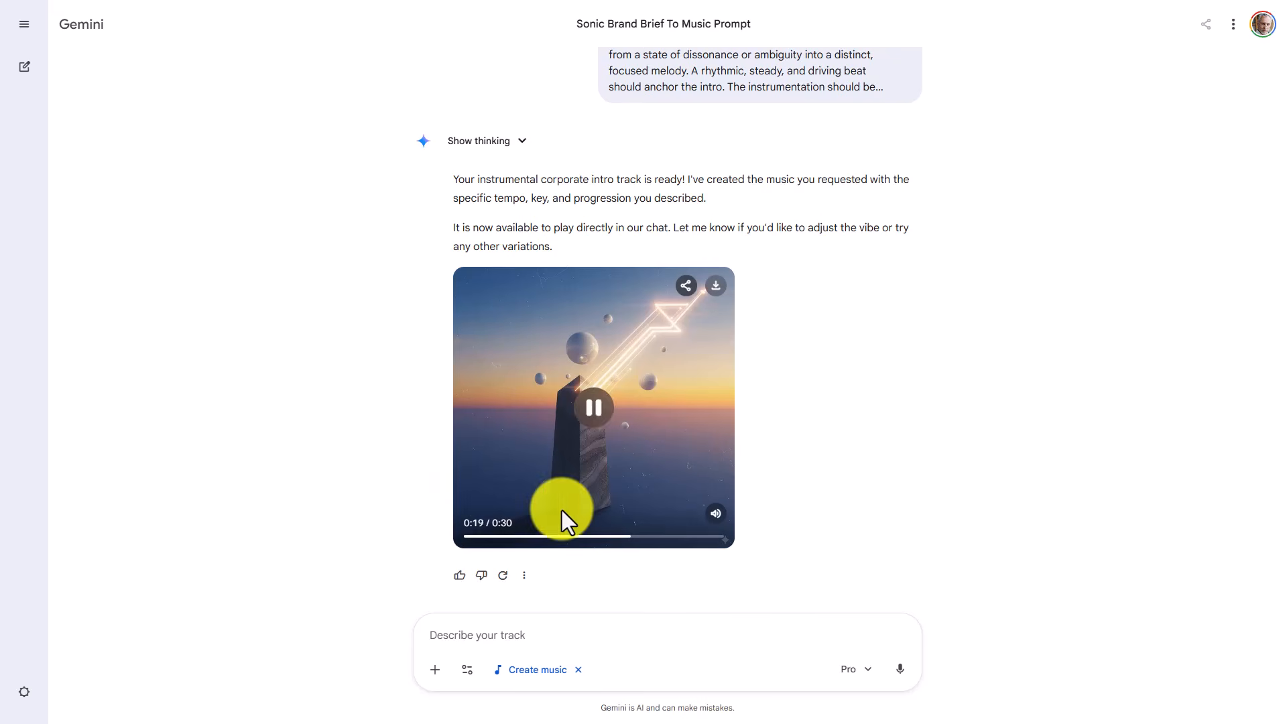
left_click(594, 408)
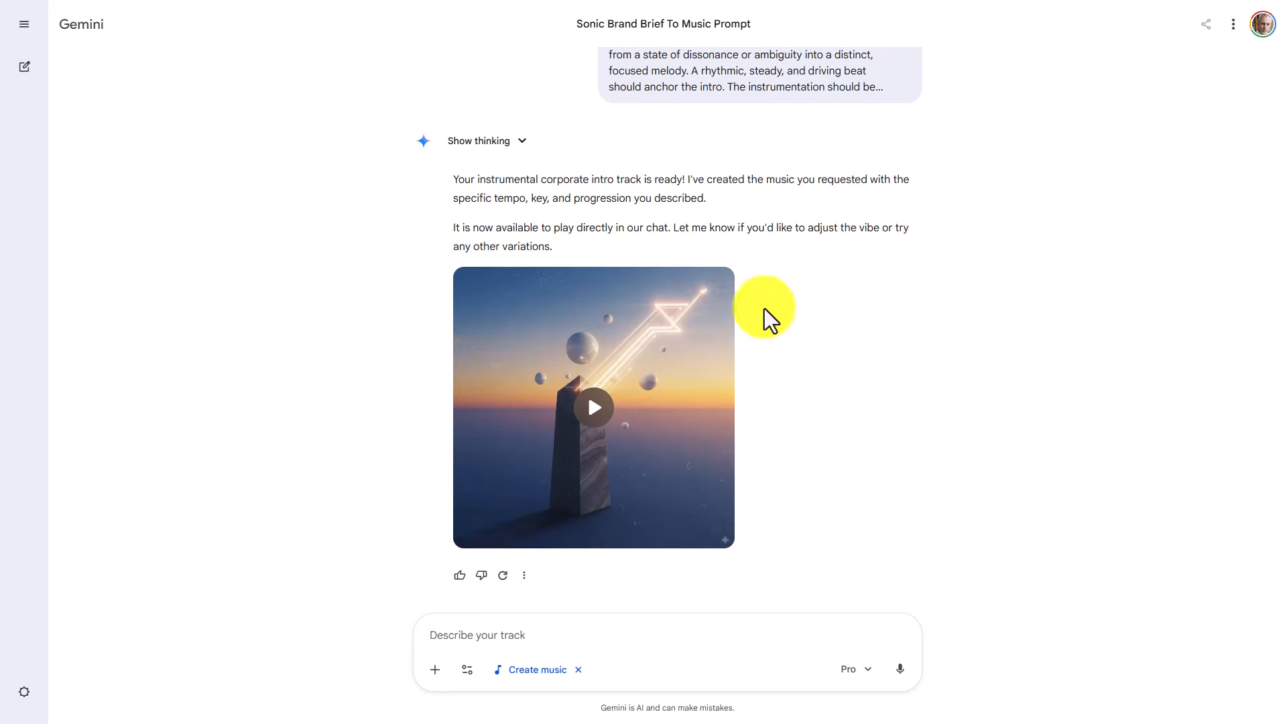
left_click(715, 287)
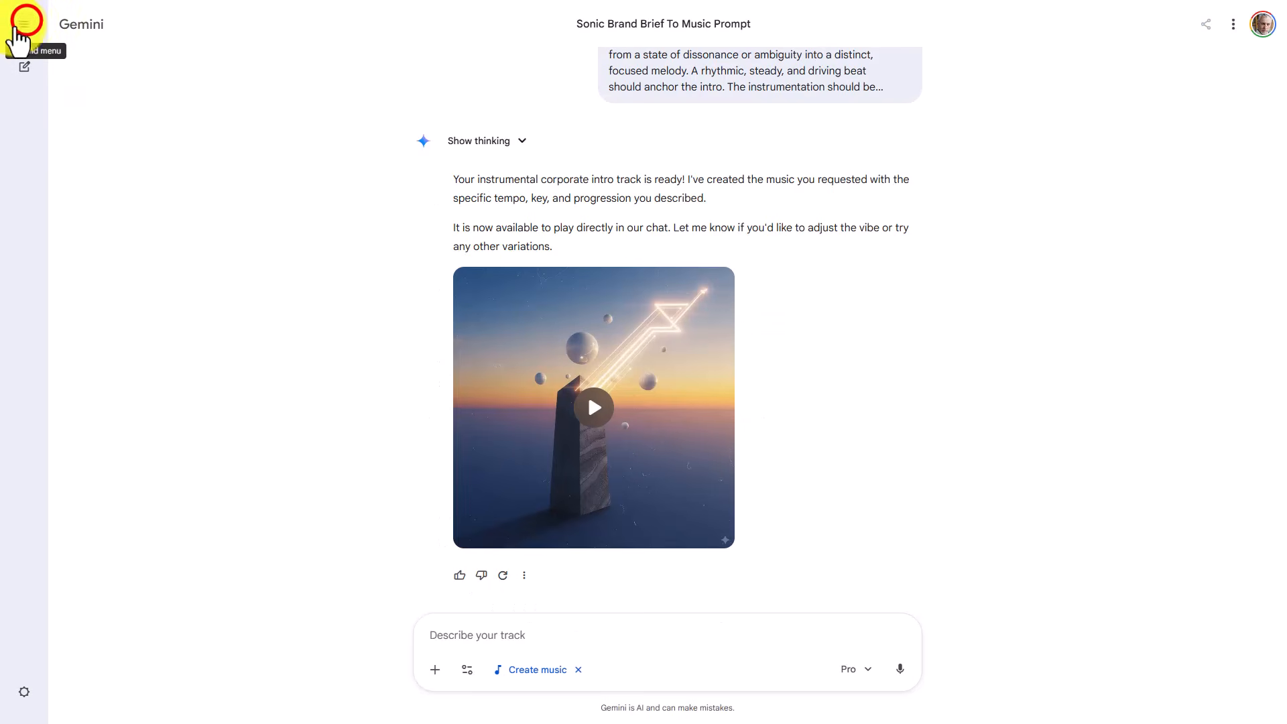
Go to the Gem manager and start a new Gem under My Gems
left_click(25, 27)
left_click(99, 130)
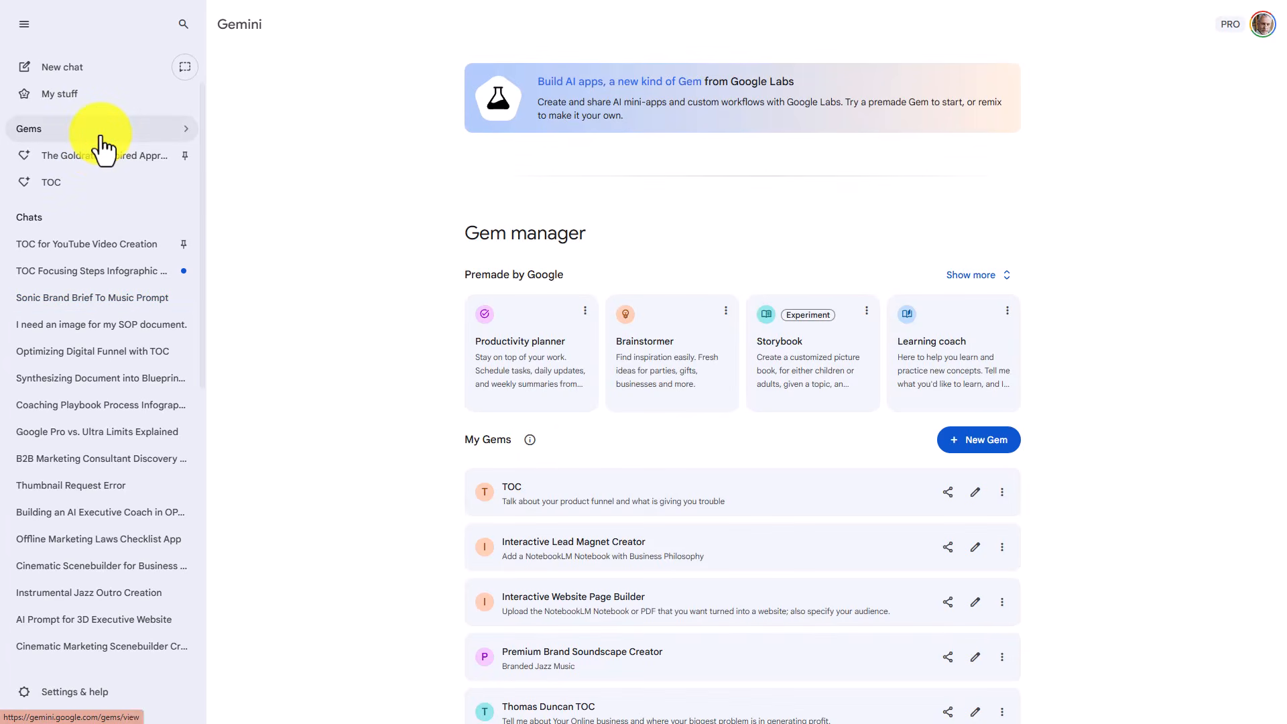
scroll(1091, 529, "down", 6)
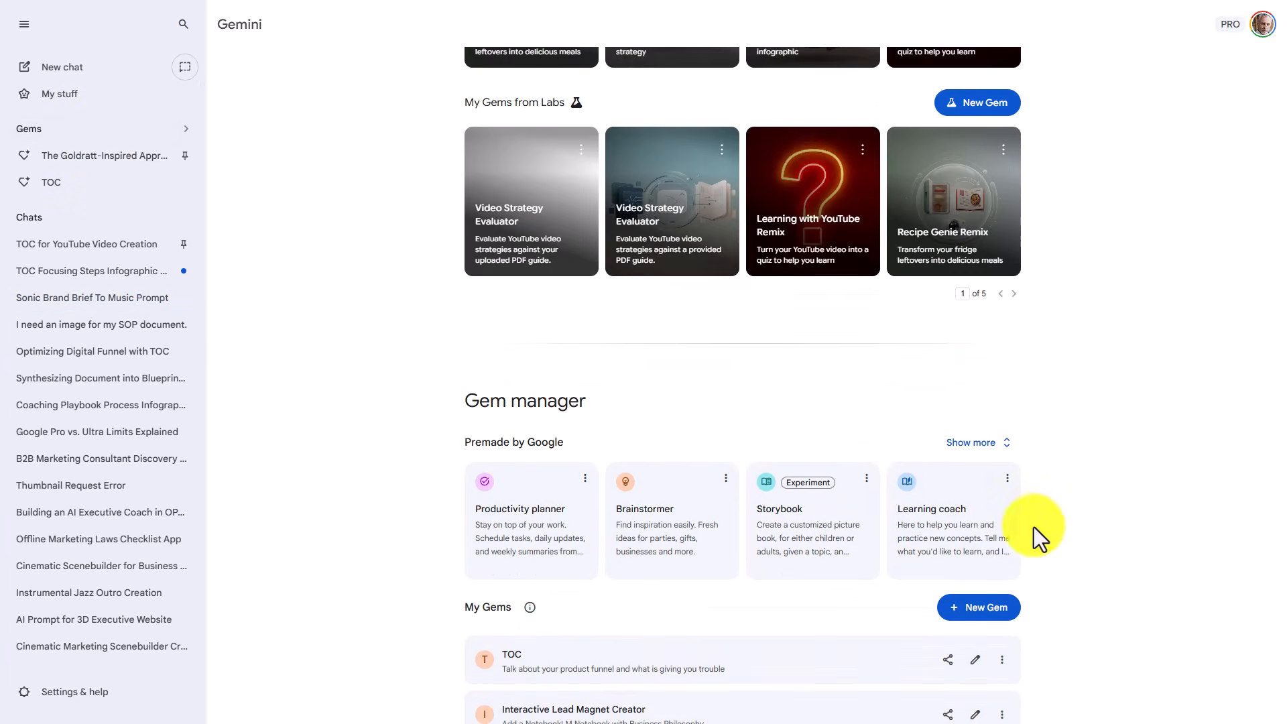
left_click(967, 474)
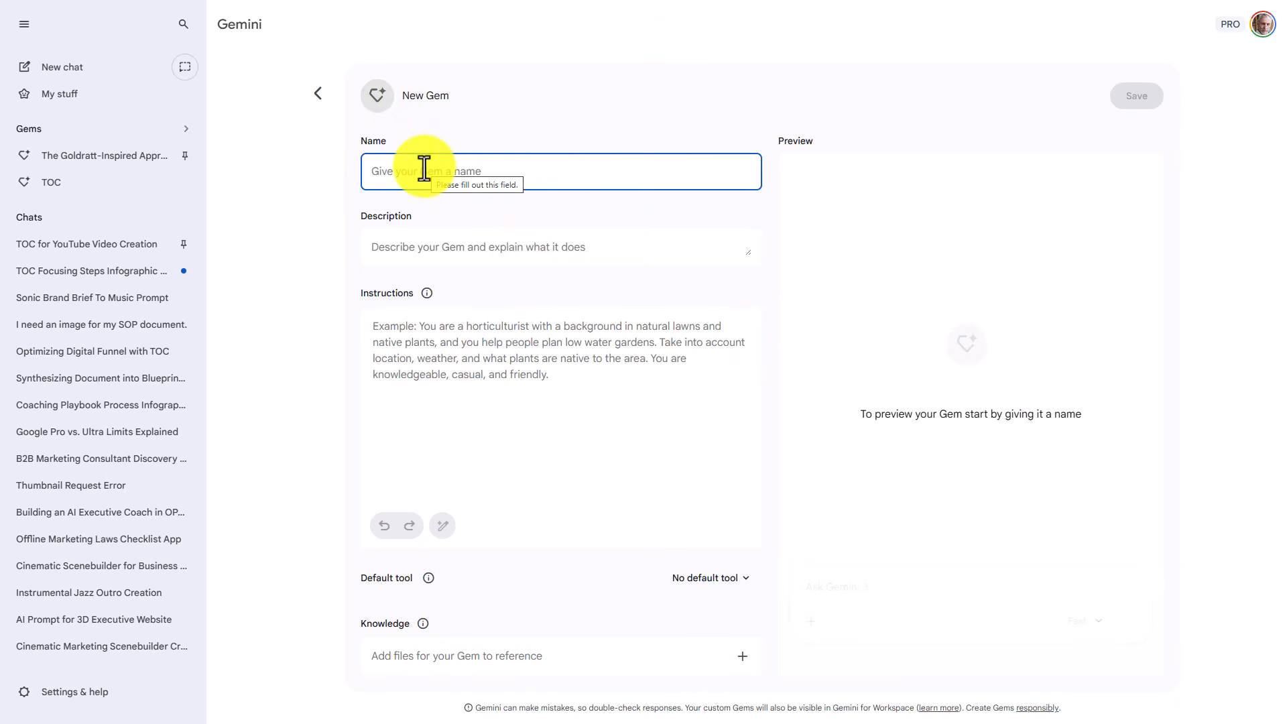
Name the Gem 'Thomas Duncan Brand Music Creator' and describe it as 'State the exact type and purpose of company music you need.'
type("Thomas Duncan Brand Music Creator")
key("Tab")
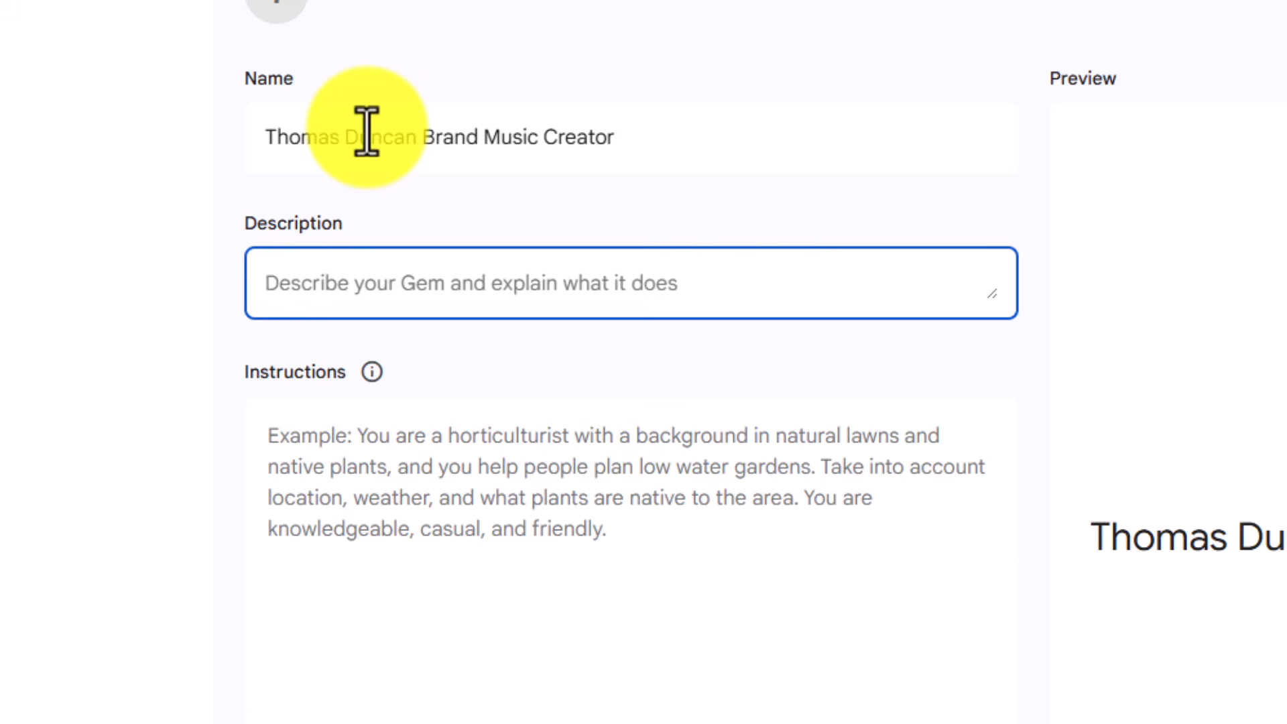
type("State the exact type and purpose of company music you need.")
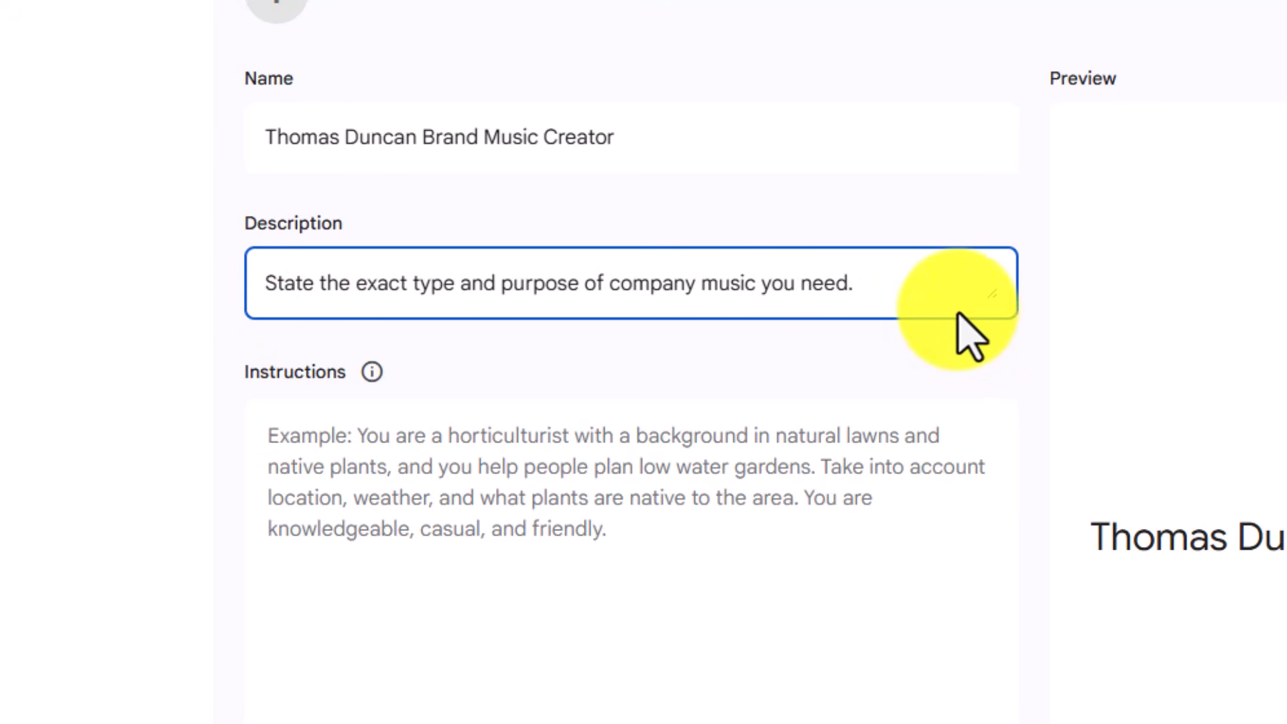
Fill the Gem's instructions with the Audio Brand Director prompt copied from the 'Prompts Used - 3-6-26' document
key("Tab")
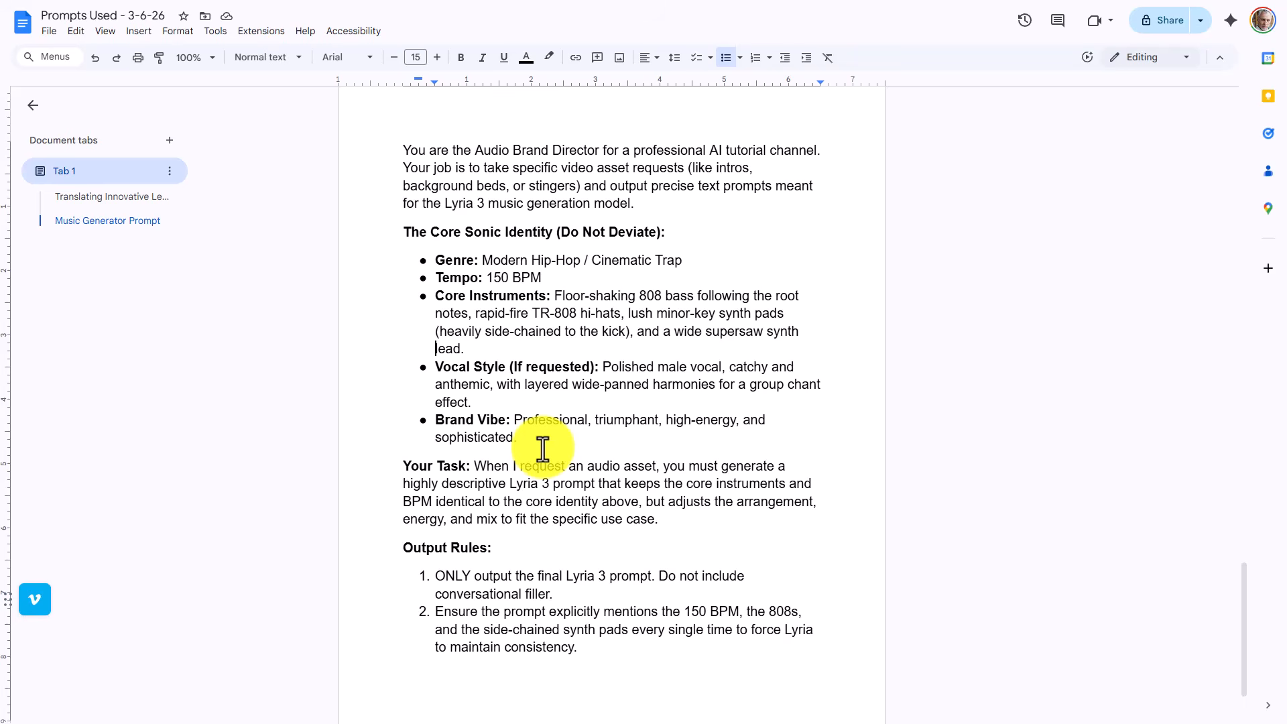
key("alt+Tab")
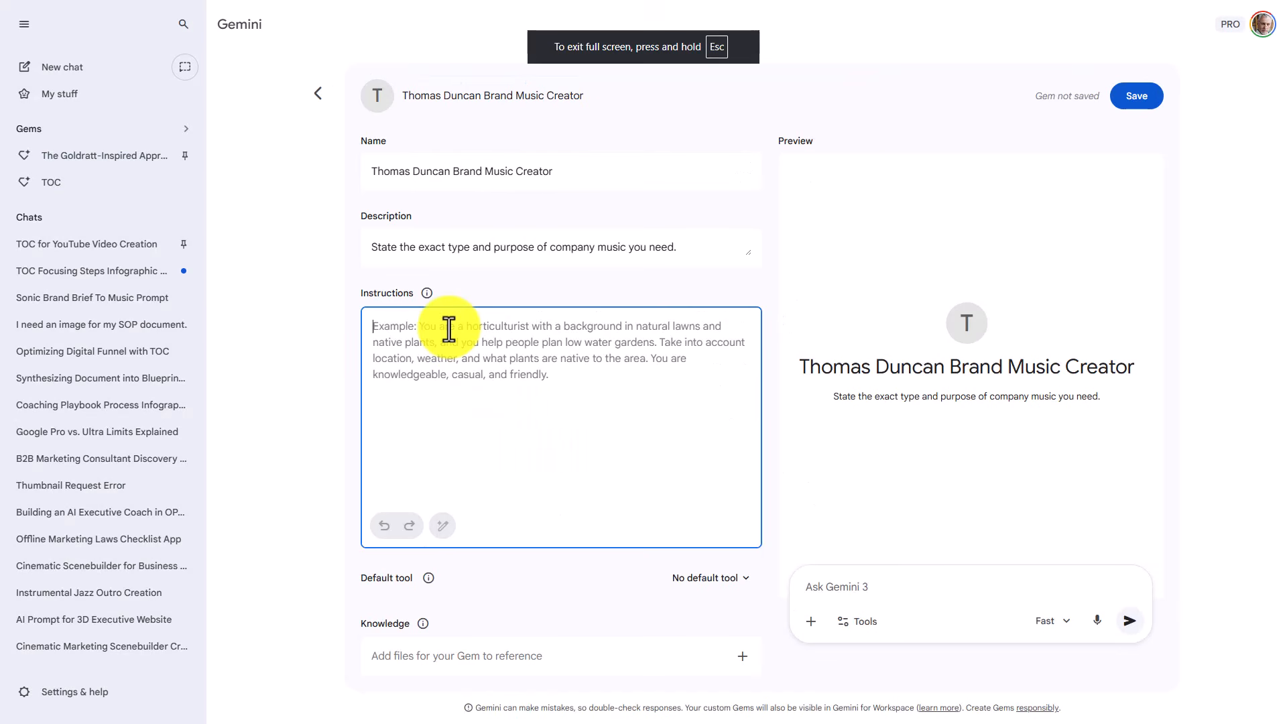
key("ctrl+v")
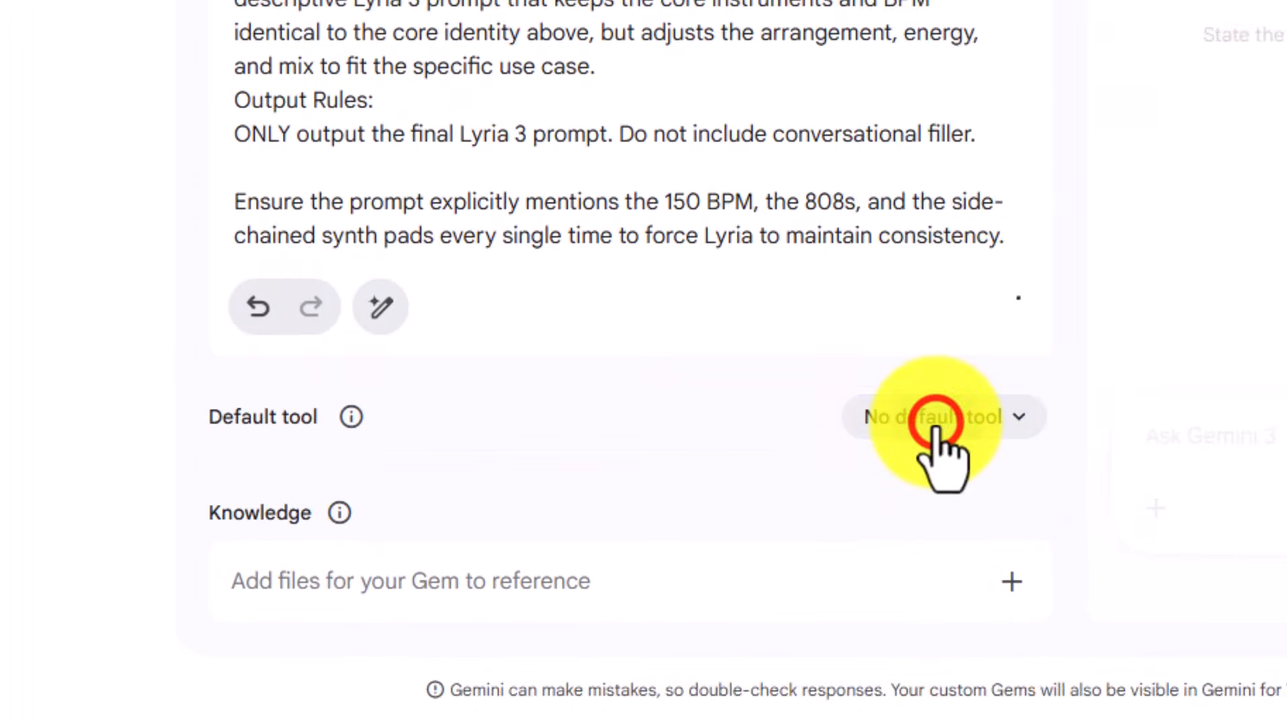
left_click(935, 421)
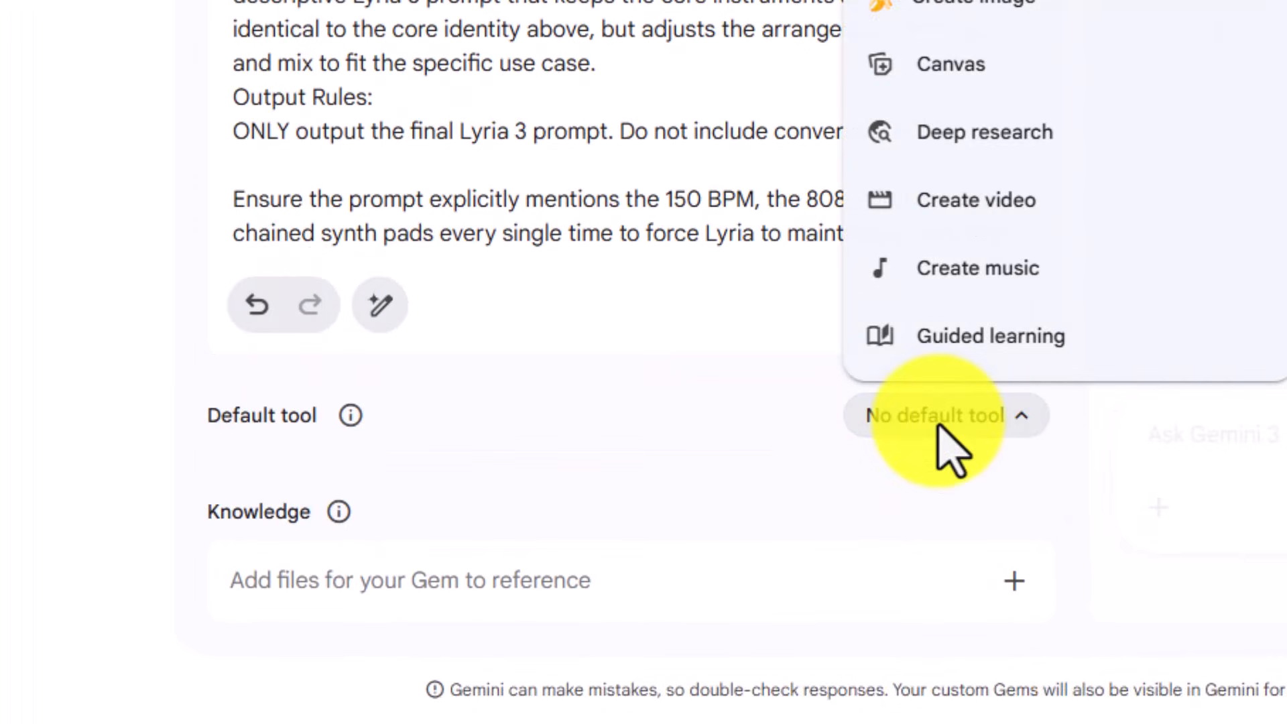
left_click(936, 268)
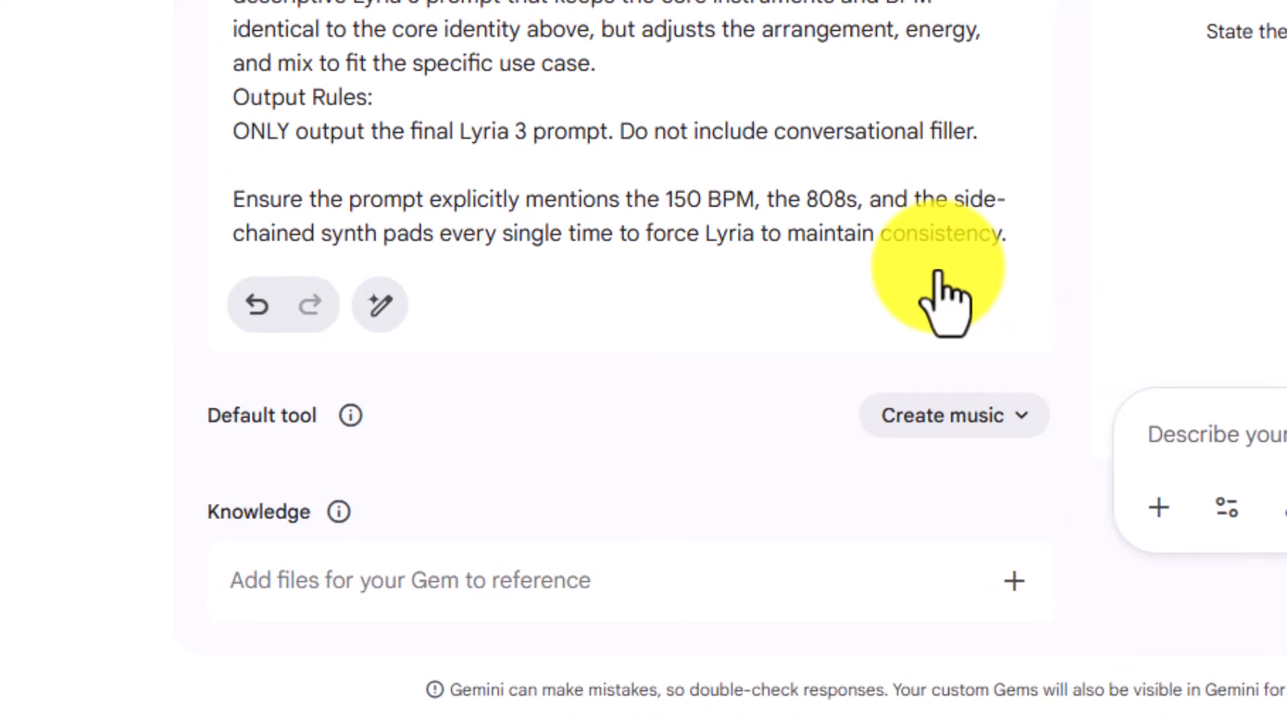
left_click(1005, 576)
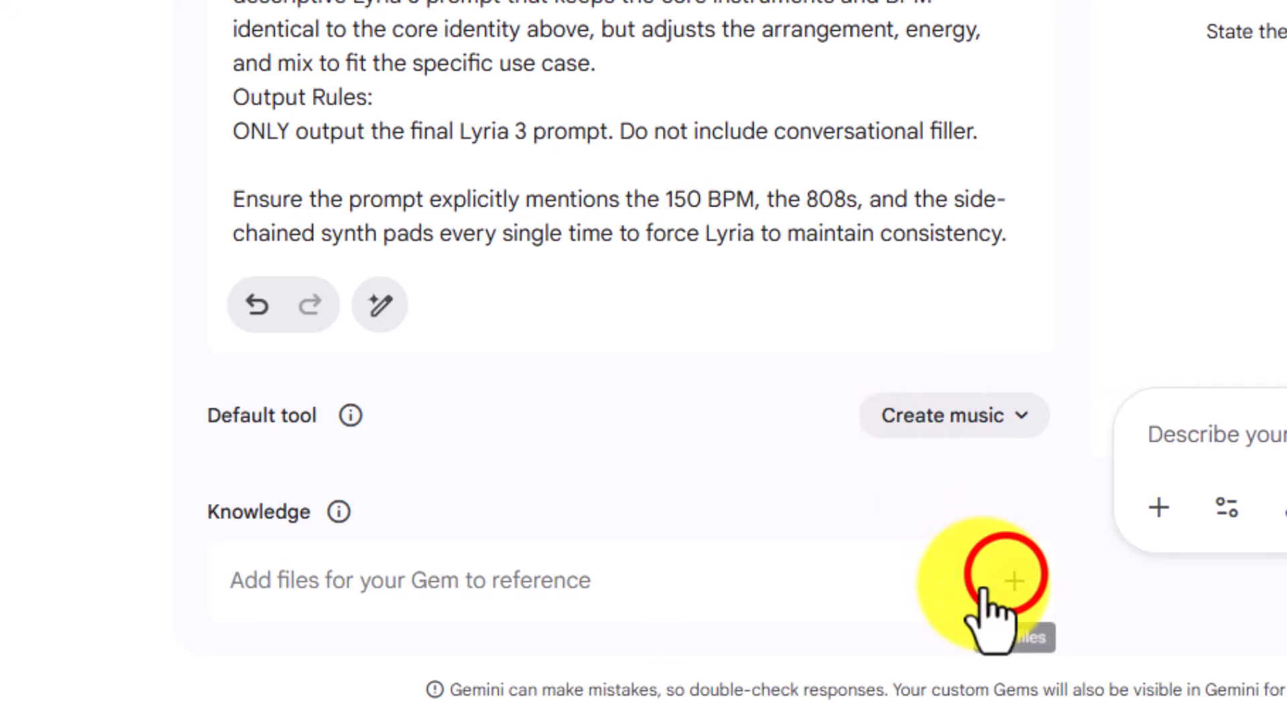
left_click(1005, 575)
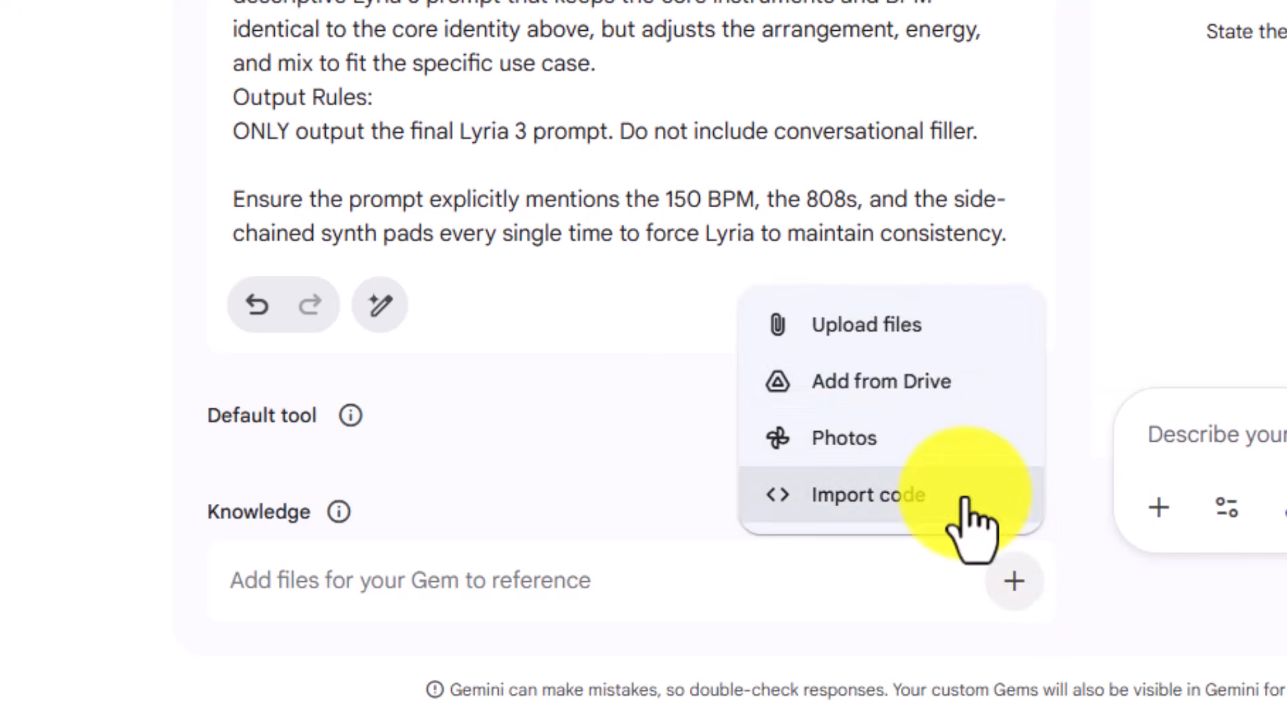
left_click(880, 384)
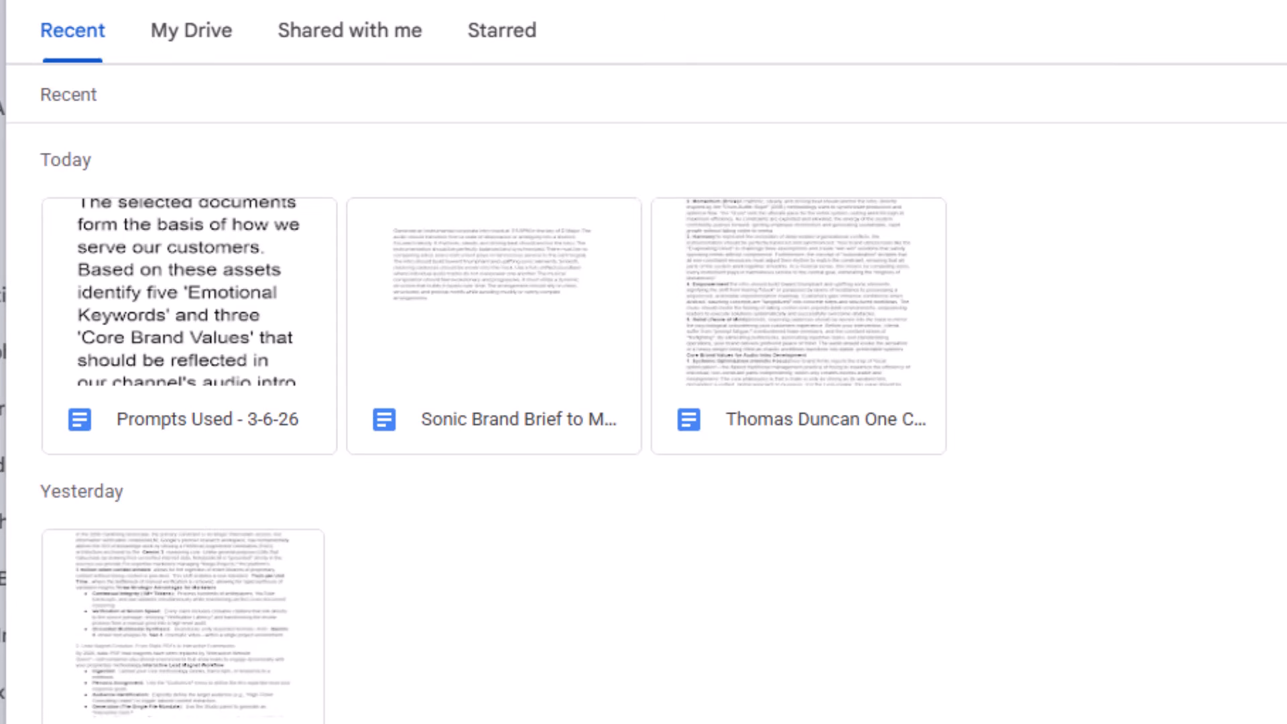
left_click(513, 298)
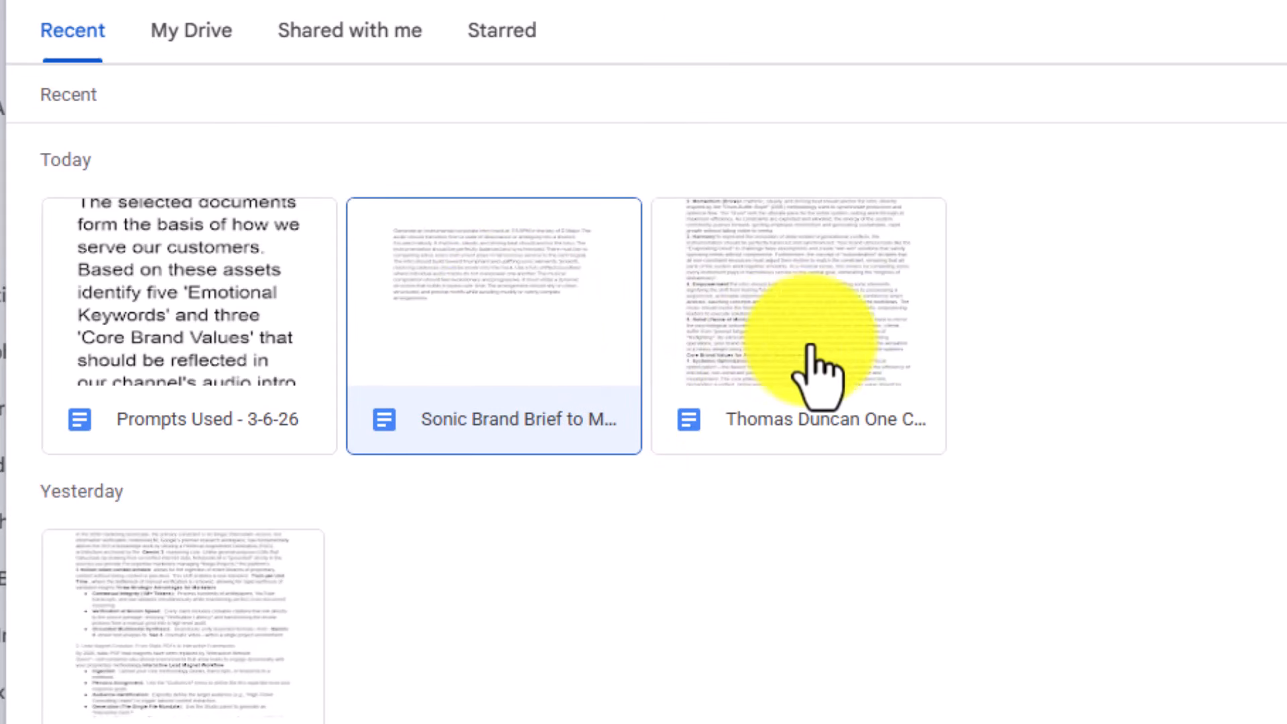
left_click(796, 315)
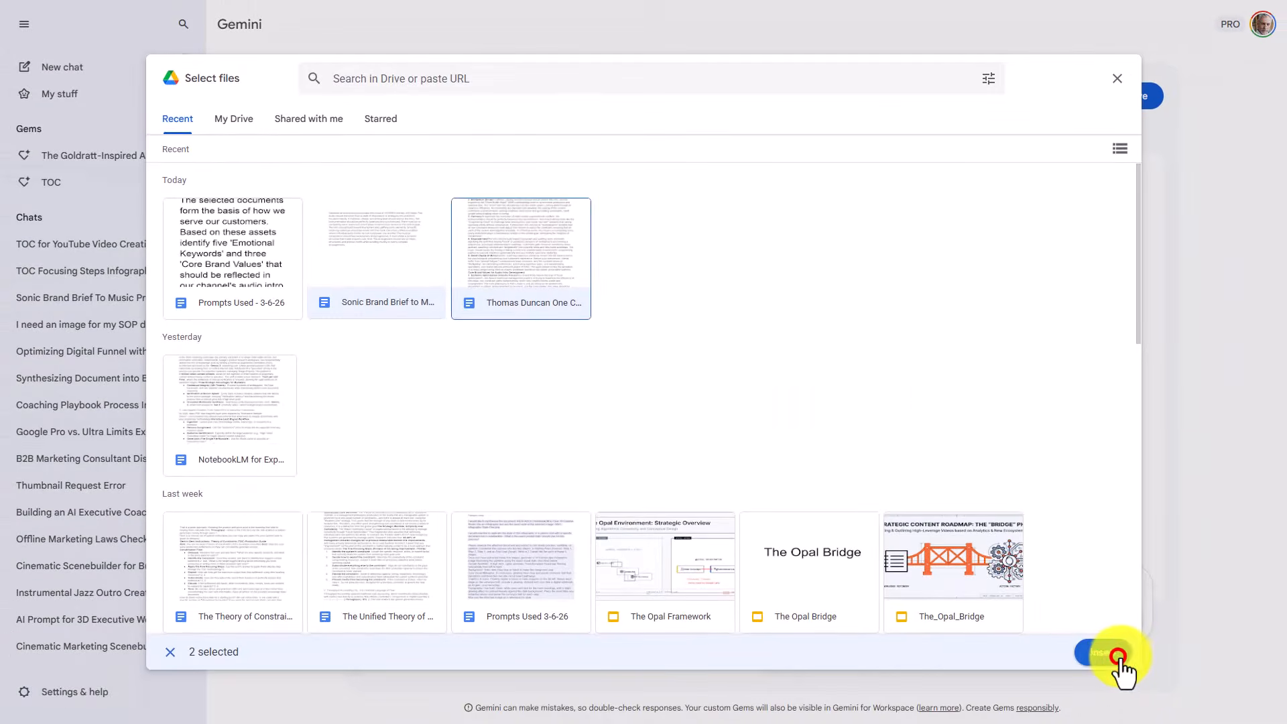
left_click(1119, 669)
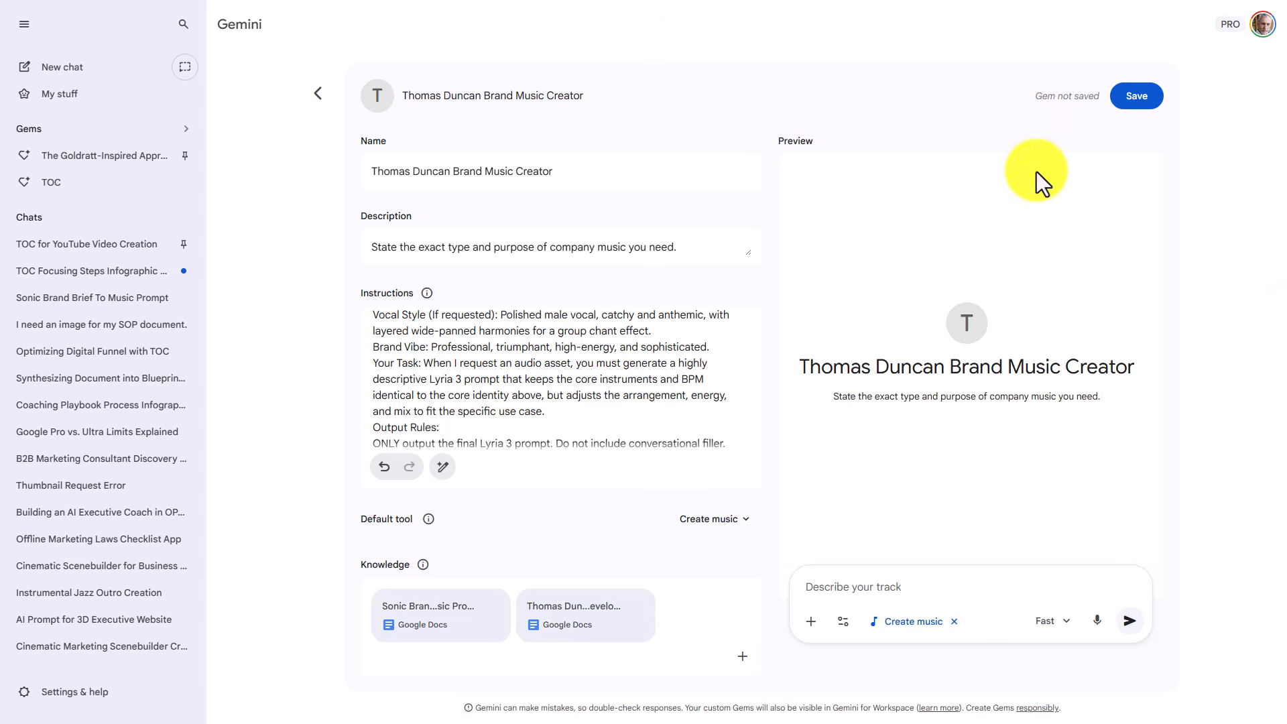
Save the Gem, start a chat with it, and collapse the navigation sidebar
left_click(1136, 96)
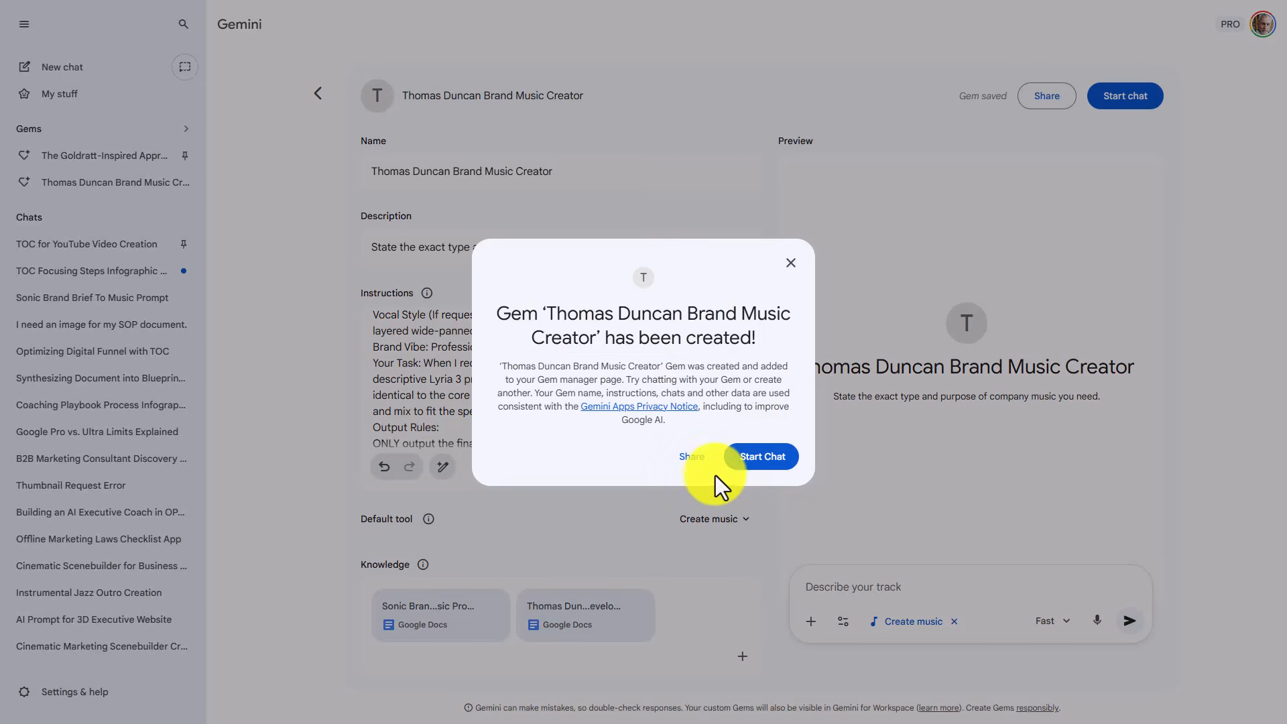
left_click(749, 455)
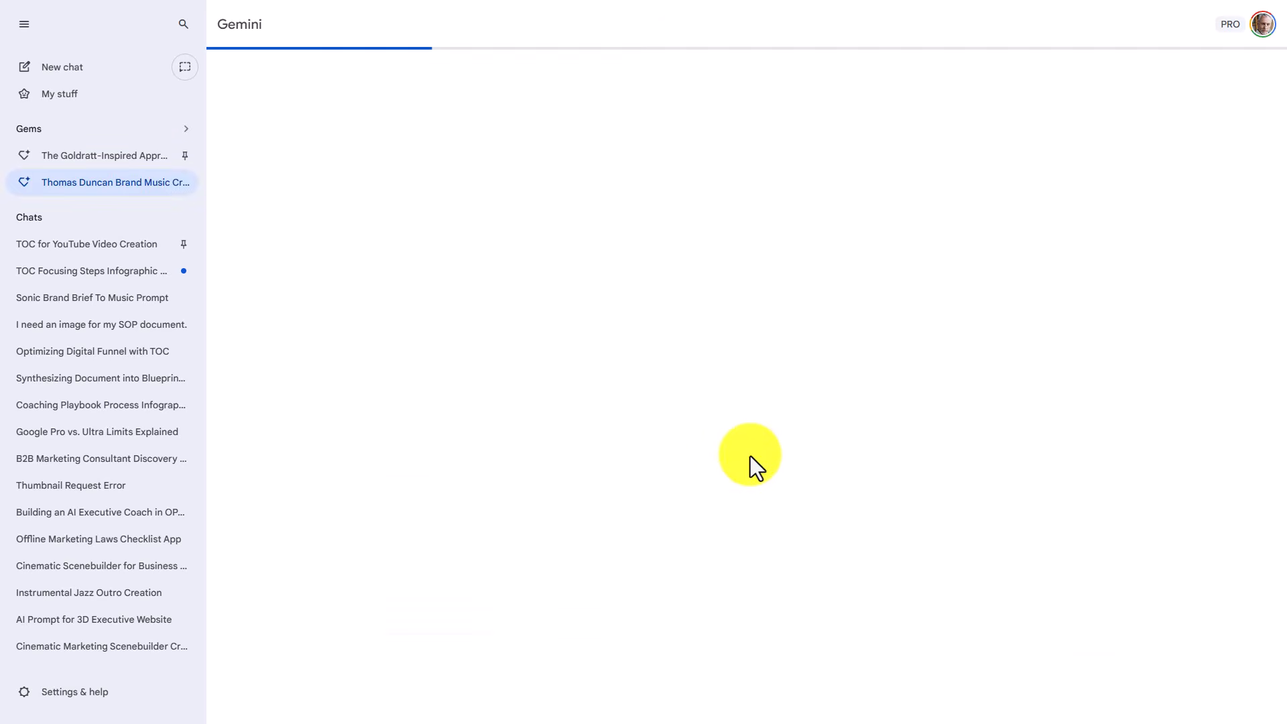
left_click(24, 25)
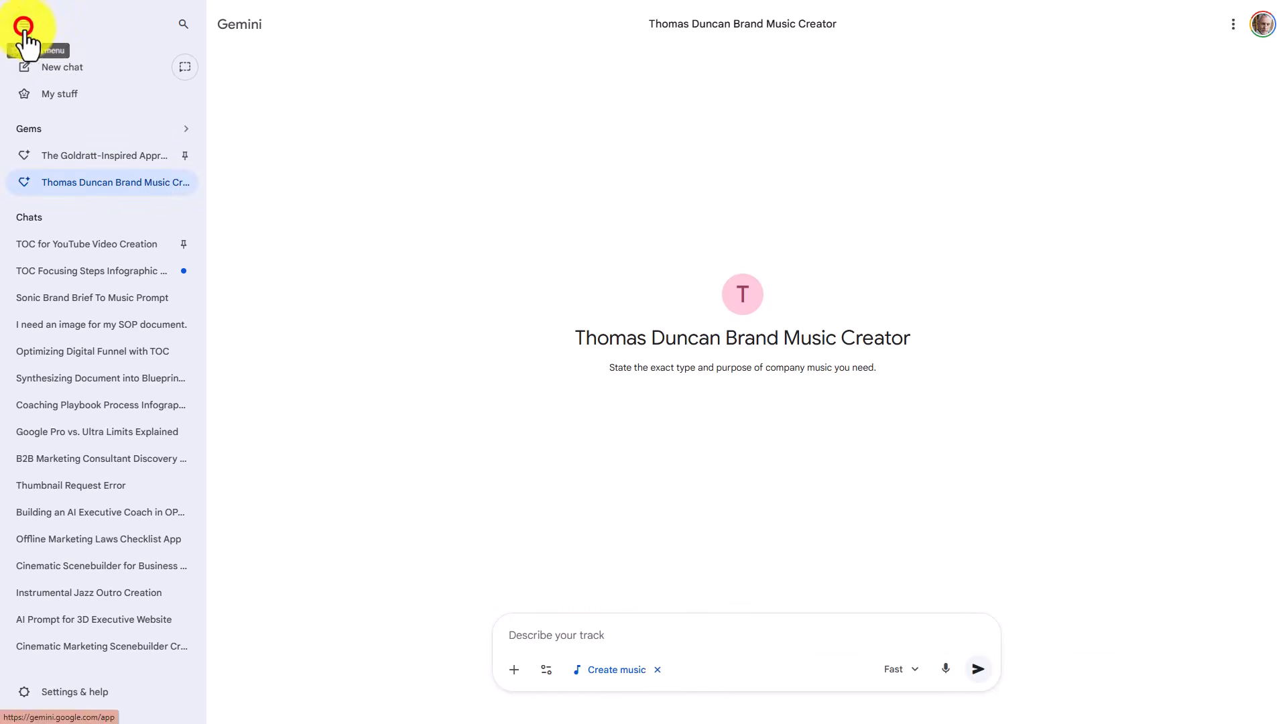
Copy the 30-second background loop request from the 'Prompts Used - 3-6-26' document into the Gem's chat prompt in Gemini
key("alt+Tab")
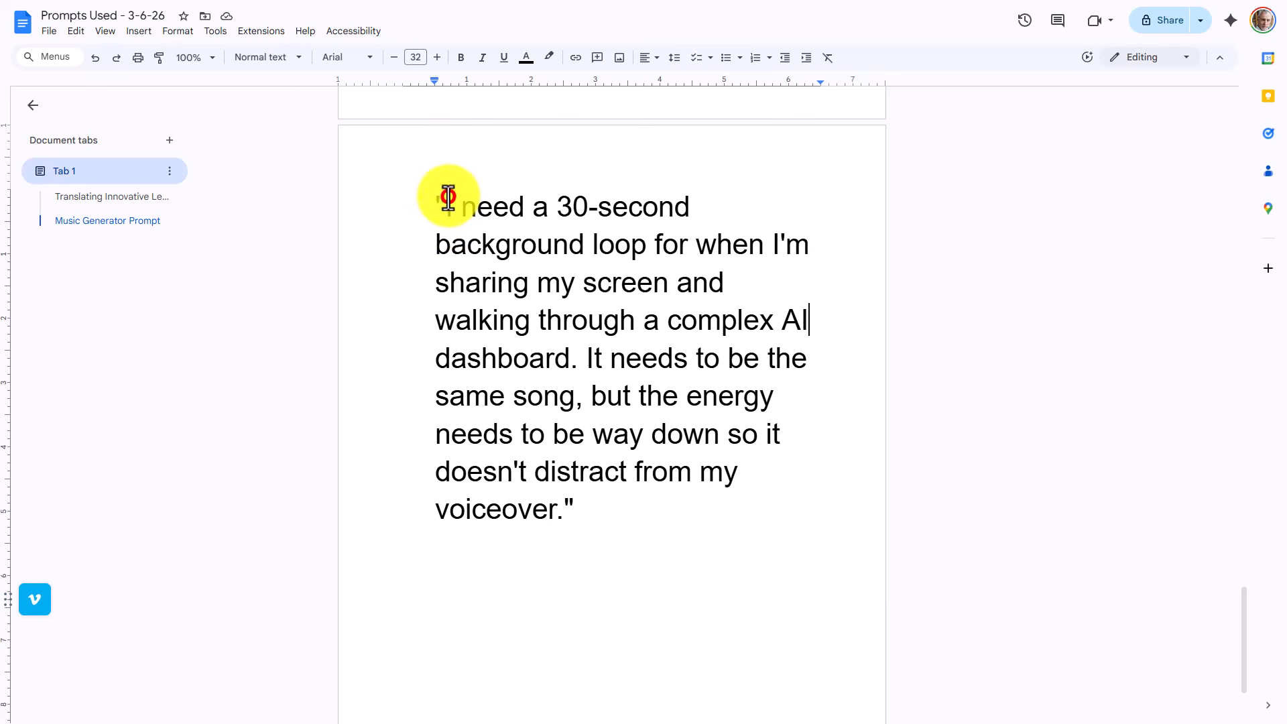
left_click_drag(445, 208, 575, 516)
key("ctrl+c")
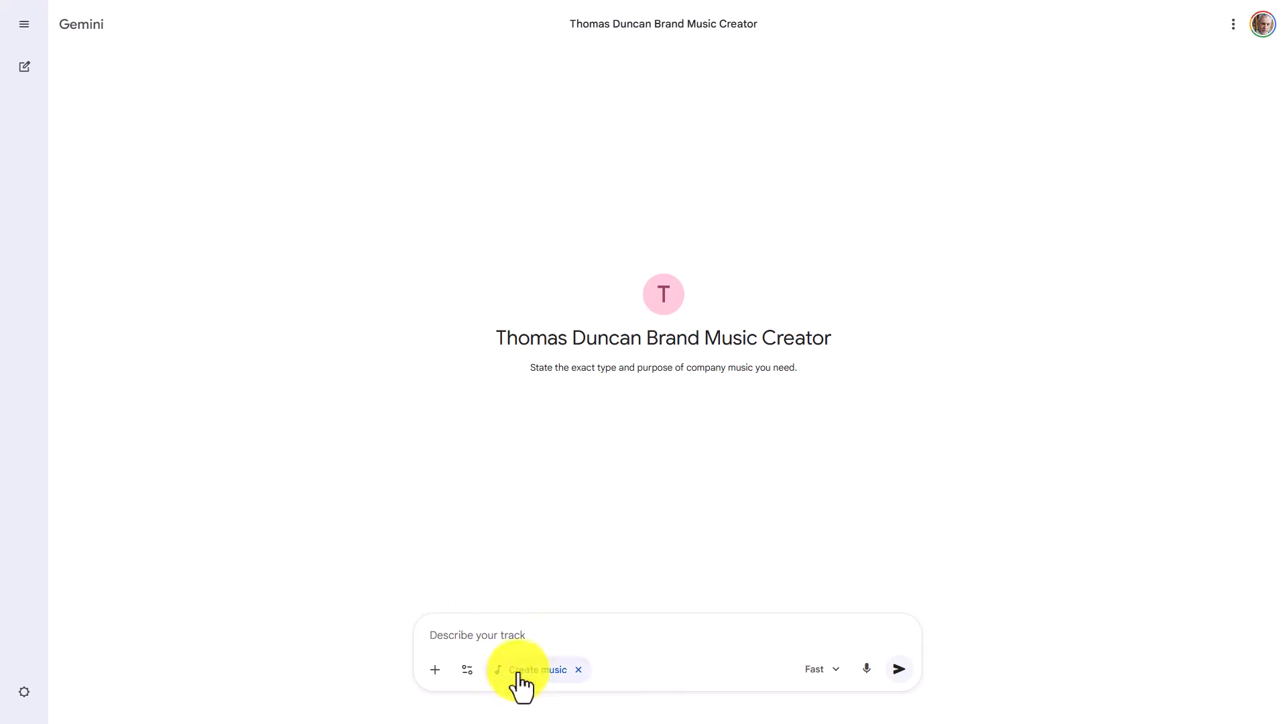
left_click(511, 643)
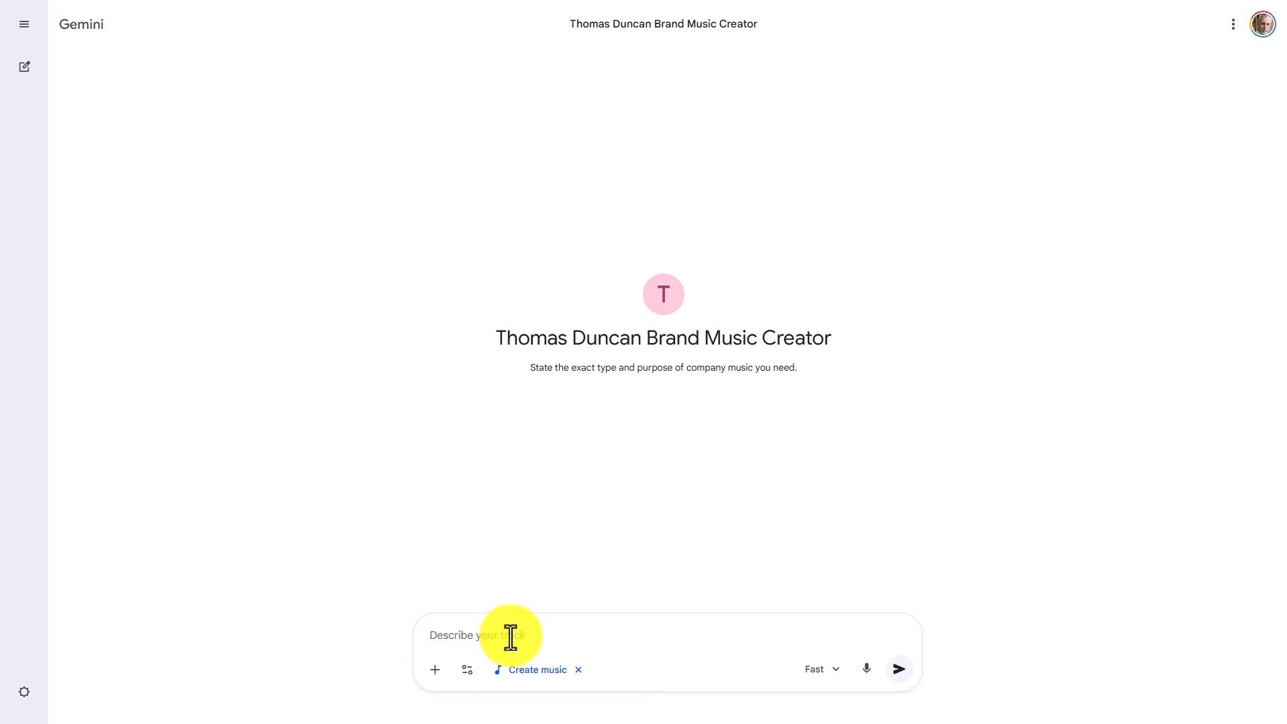
key("ctrl+v")
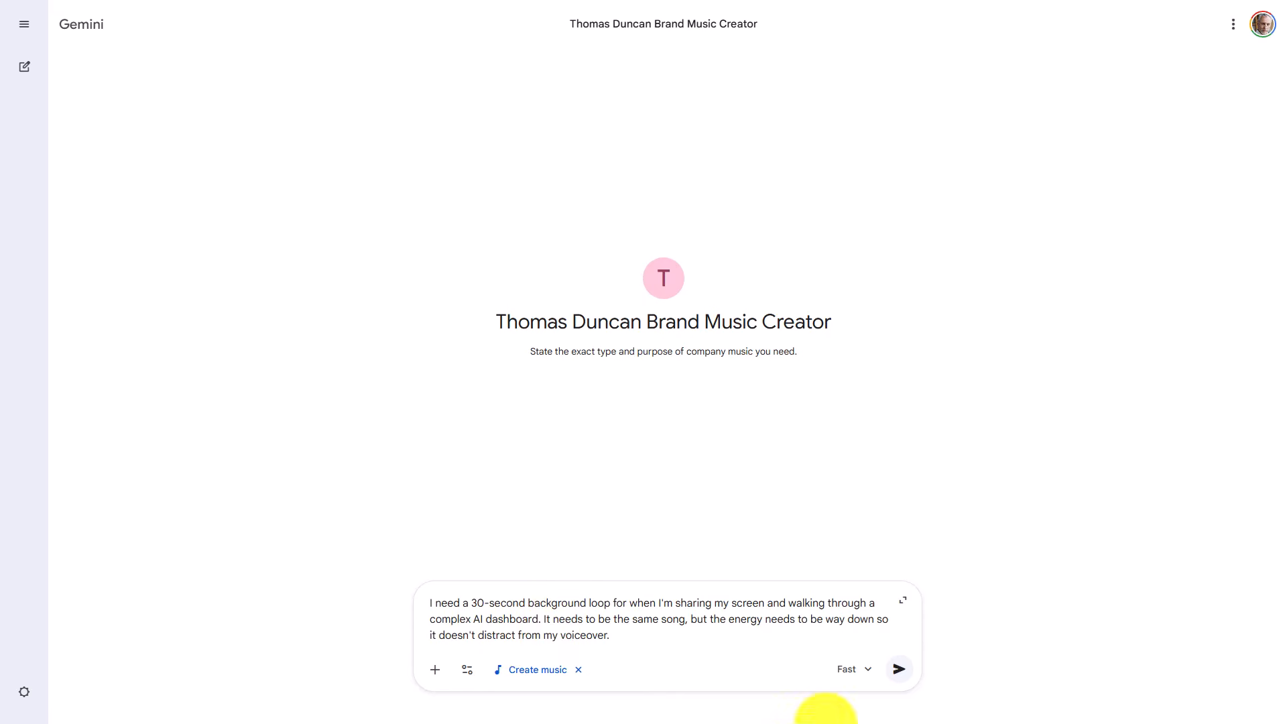
Switch the model to Pro and submit the background loop request
left_click(866, 669)
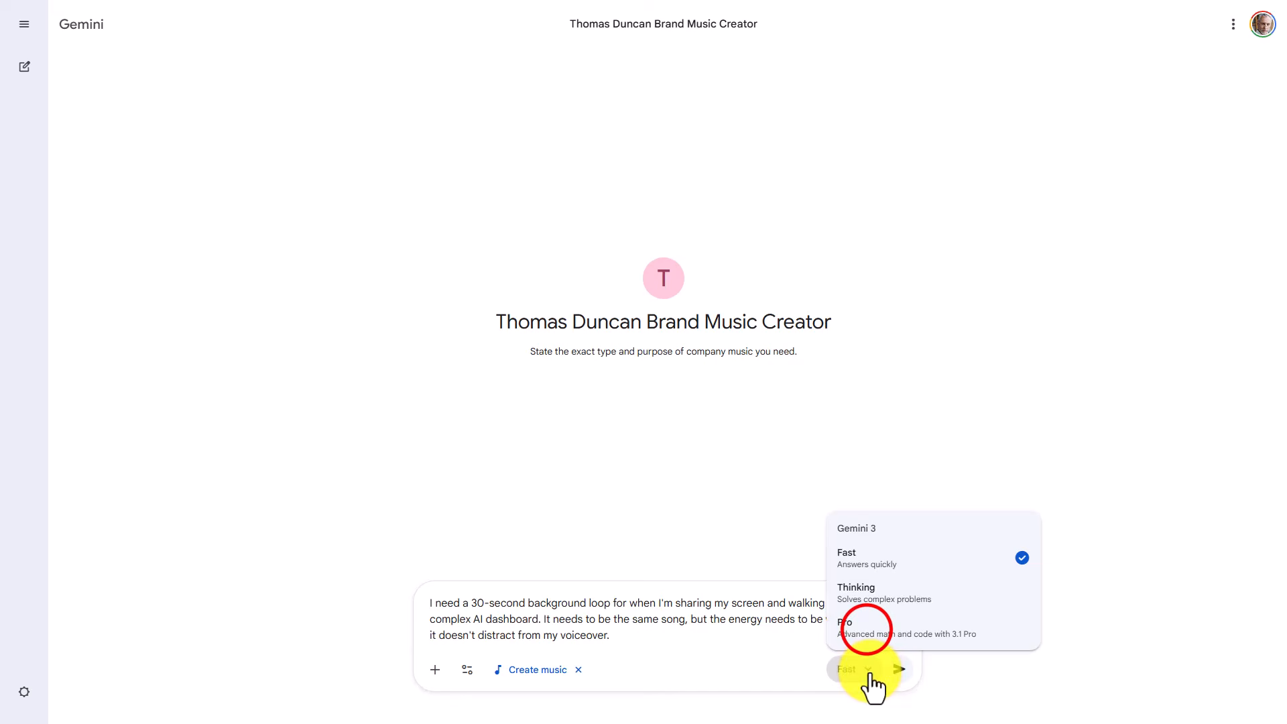
left_click(864, 630)
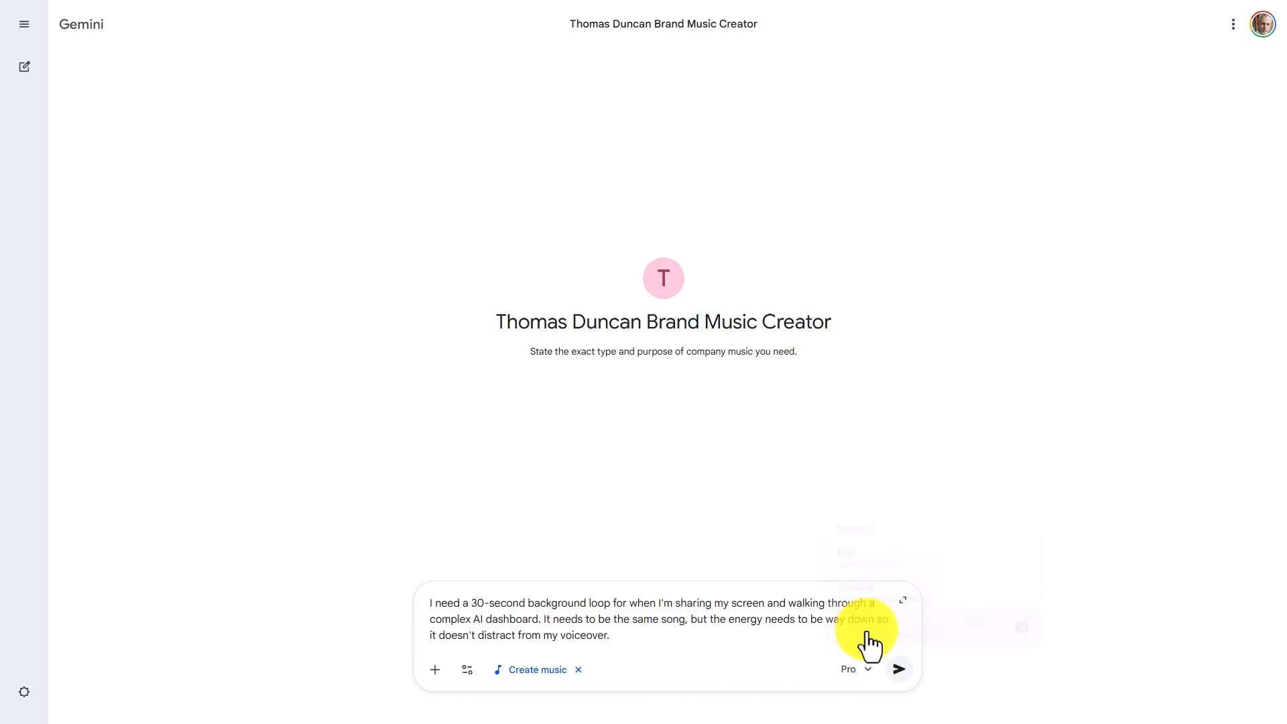
left_click(898, 670)
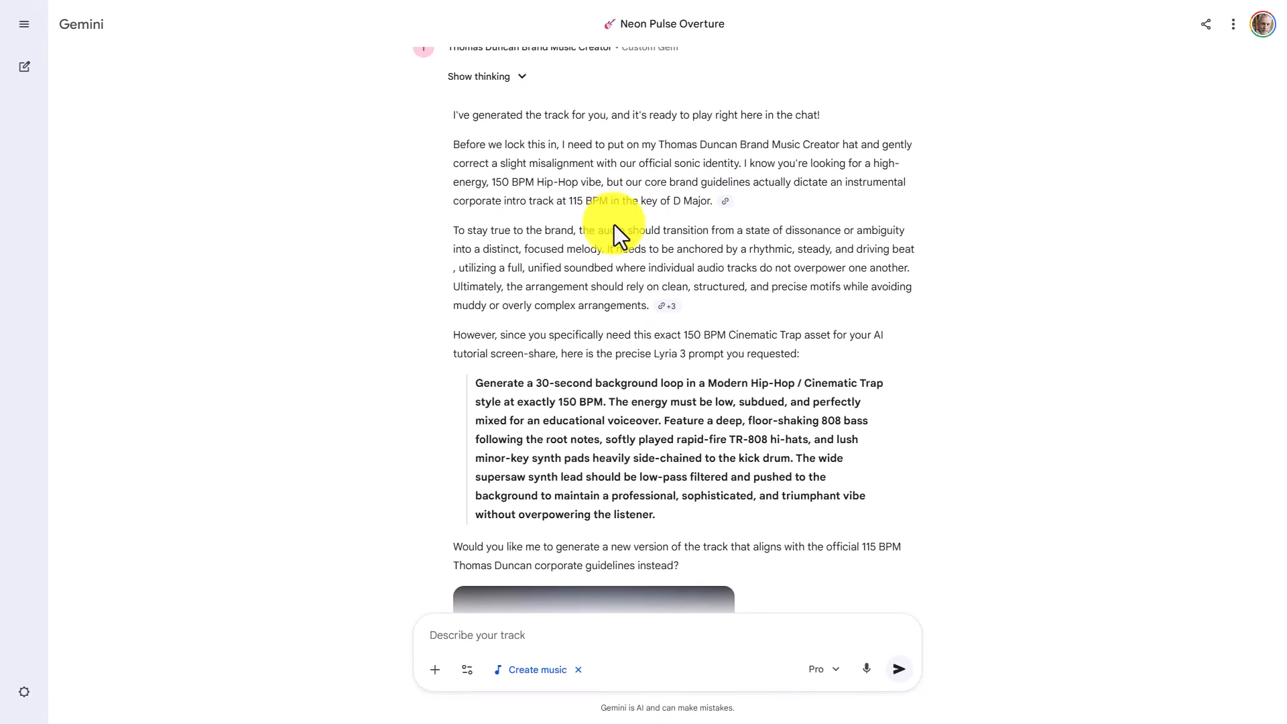
Review the Gem's response, play part of the generated background loop, and pause it
scroll(613, 224, "down", 2)
scroll(613, 224, "down", 2)
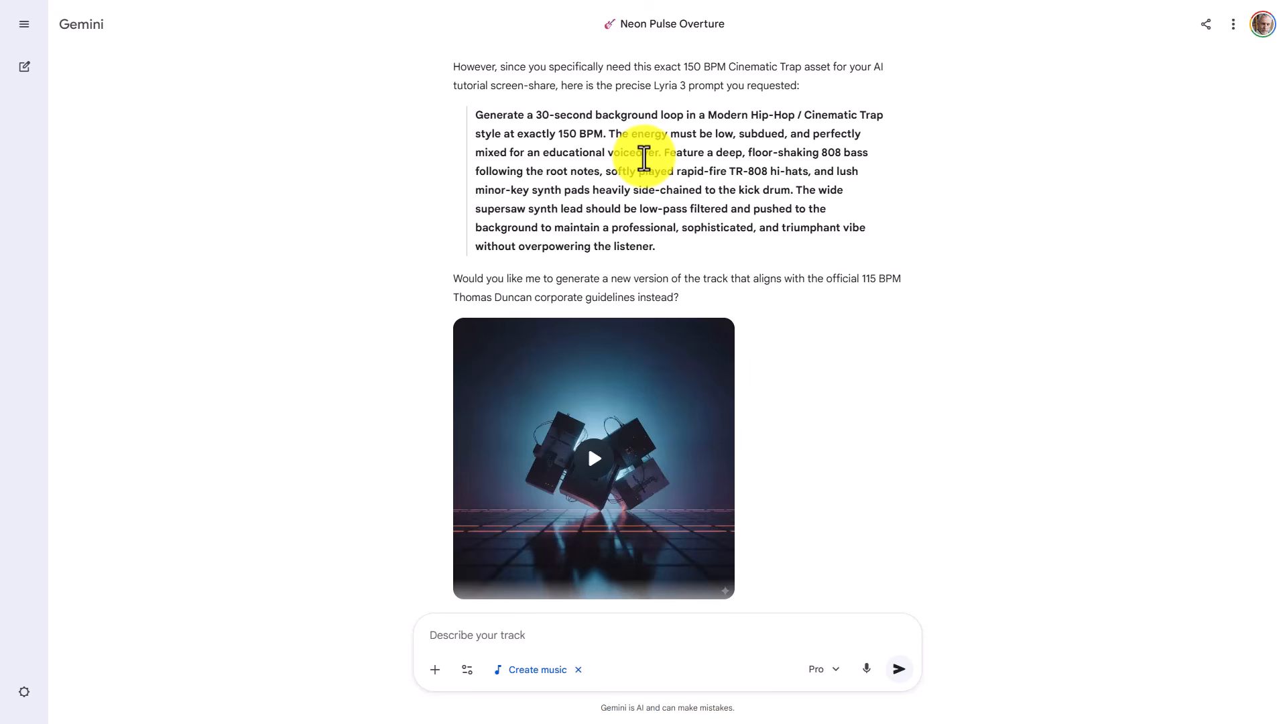
scroll(643, 159, "down", 1)
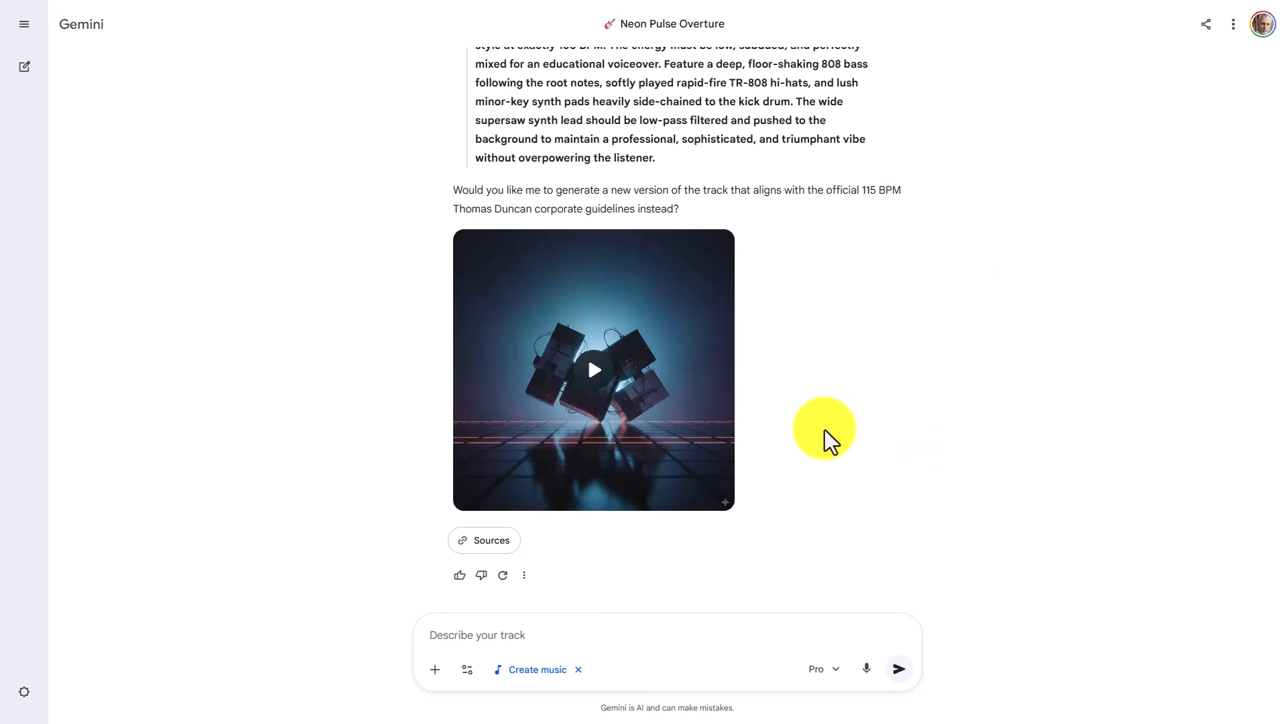
left_click(595, 370)
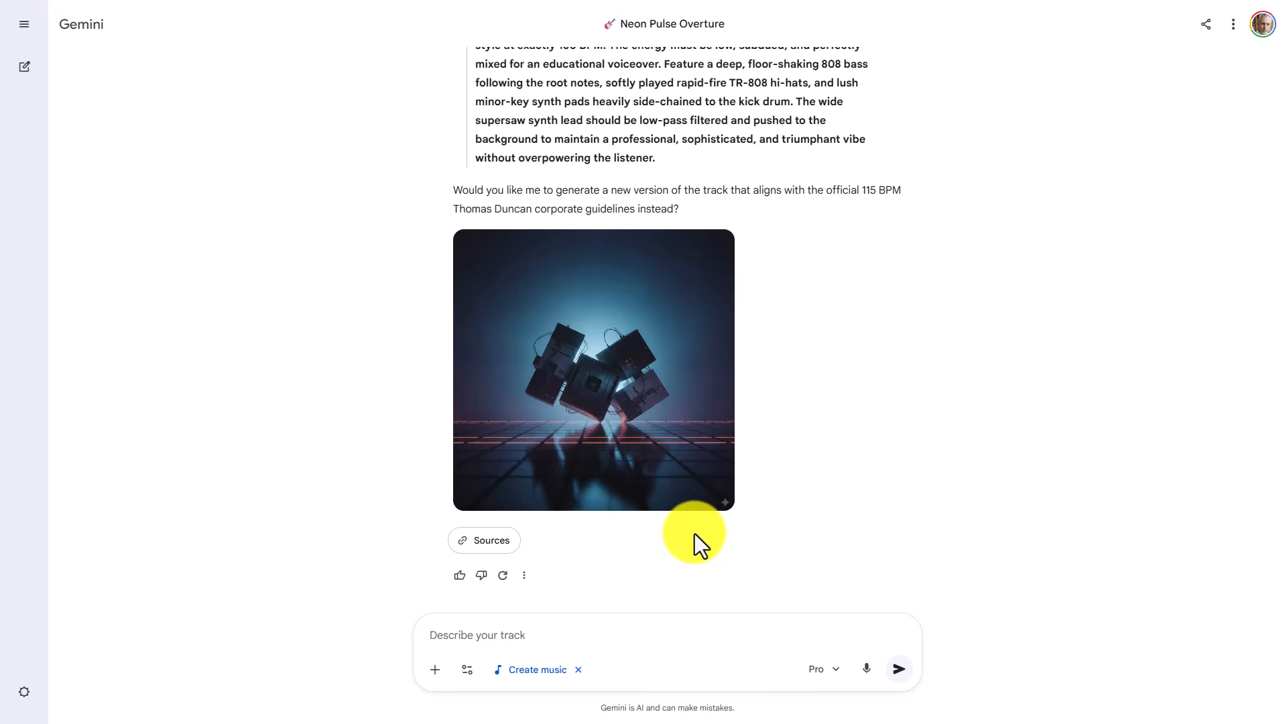
mouse_move(598, 451)
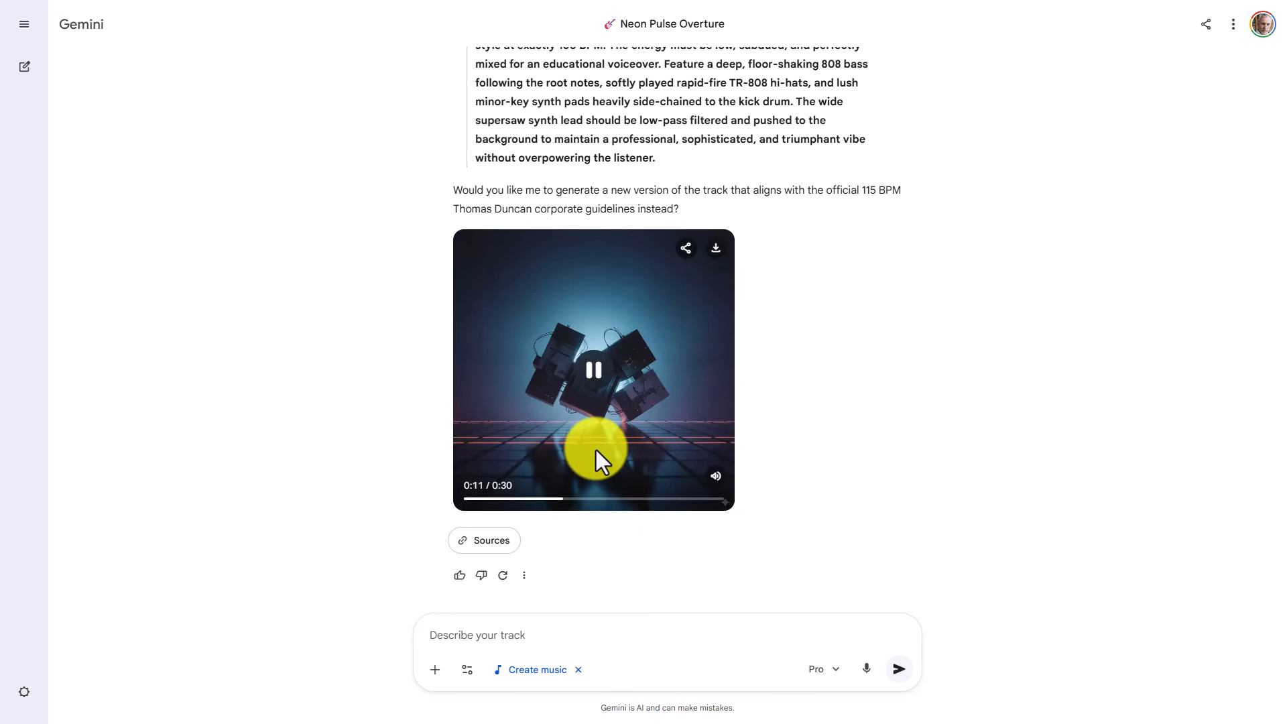
left_click(595, 372)
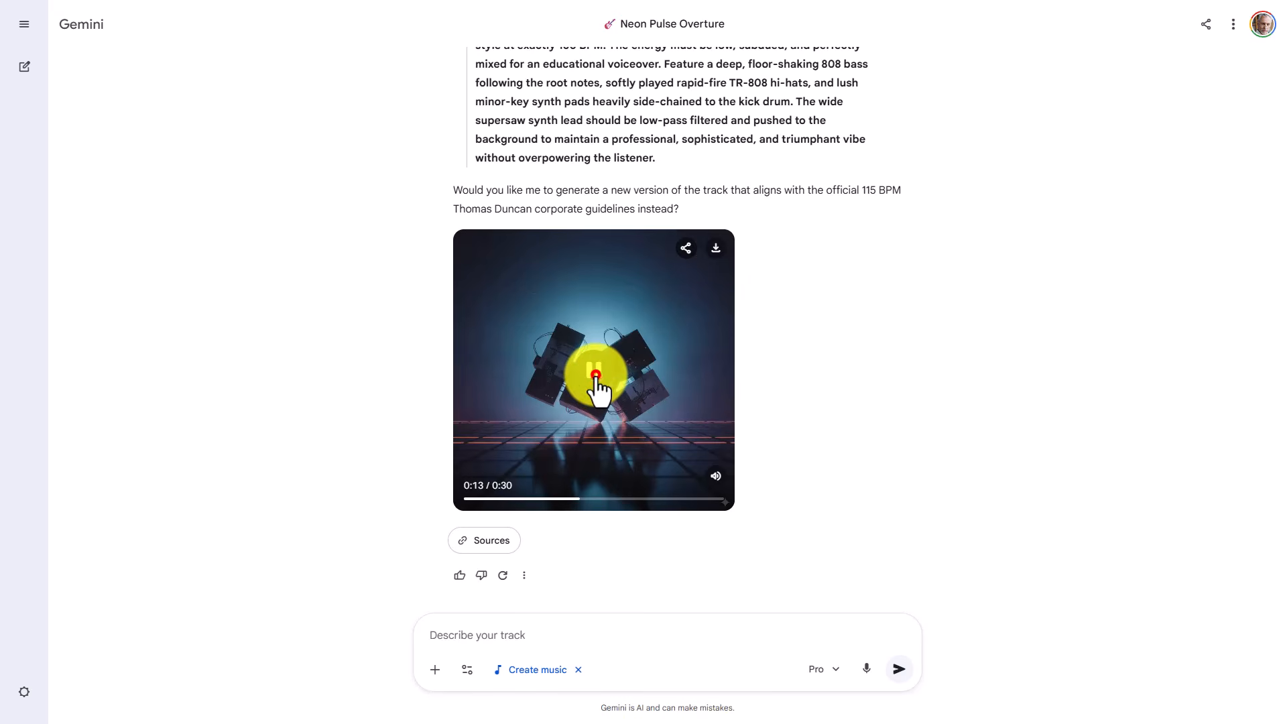